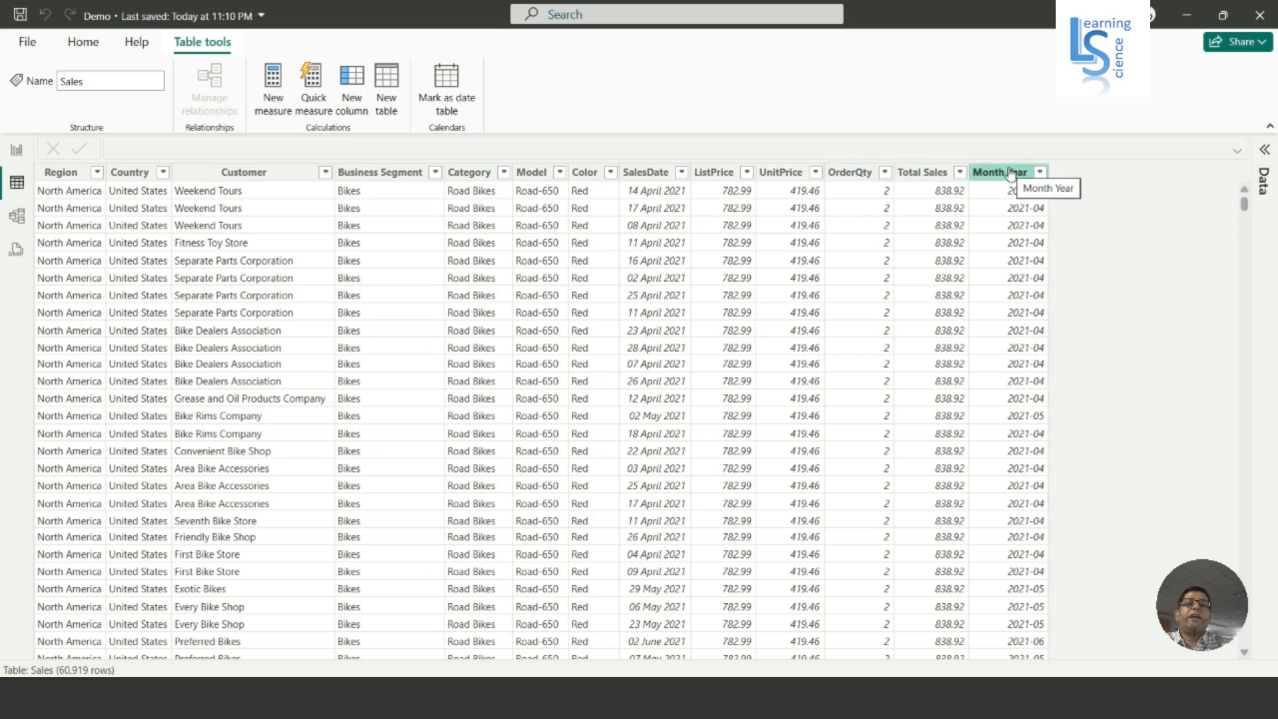
- Review the DAX formulas of the Total Sales Amount and Total Order Qty measures from the report view
click(17, 149)
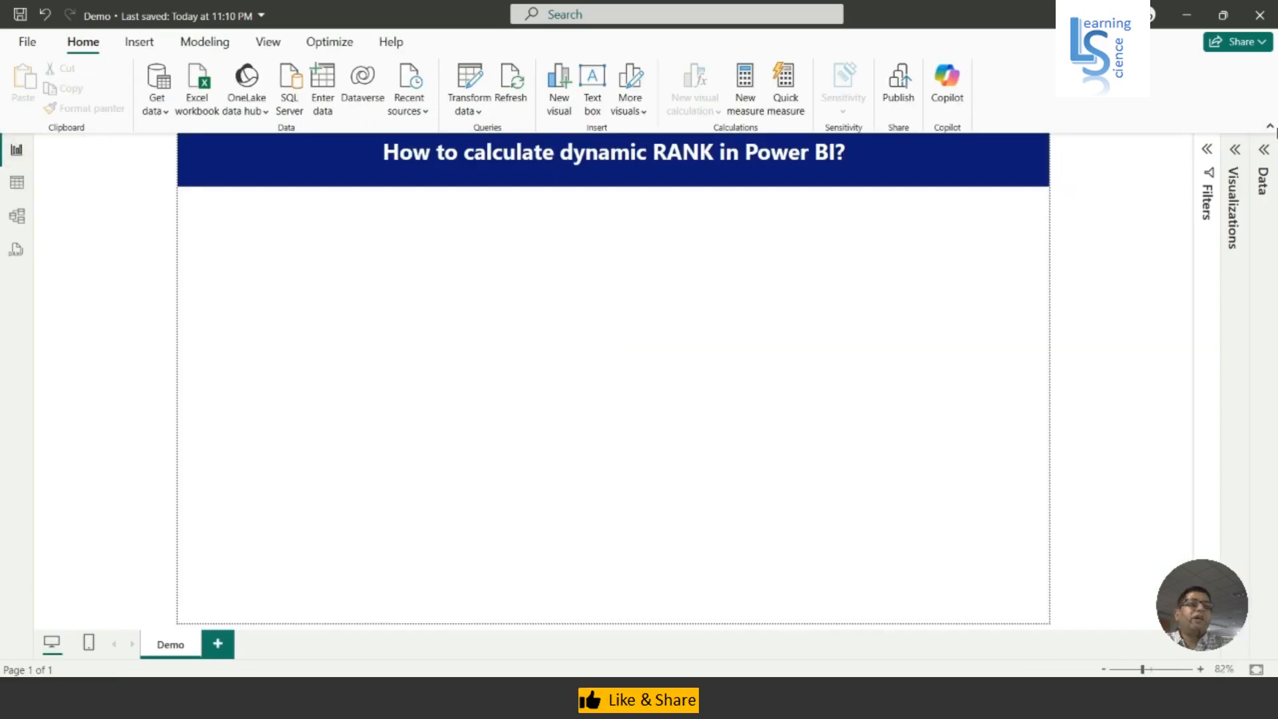
click(1265, 151)
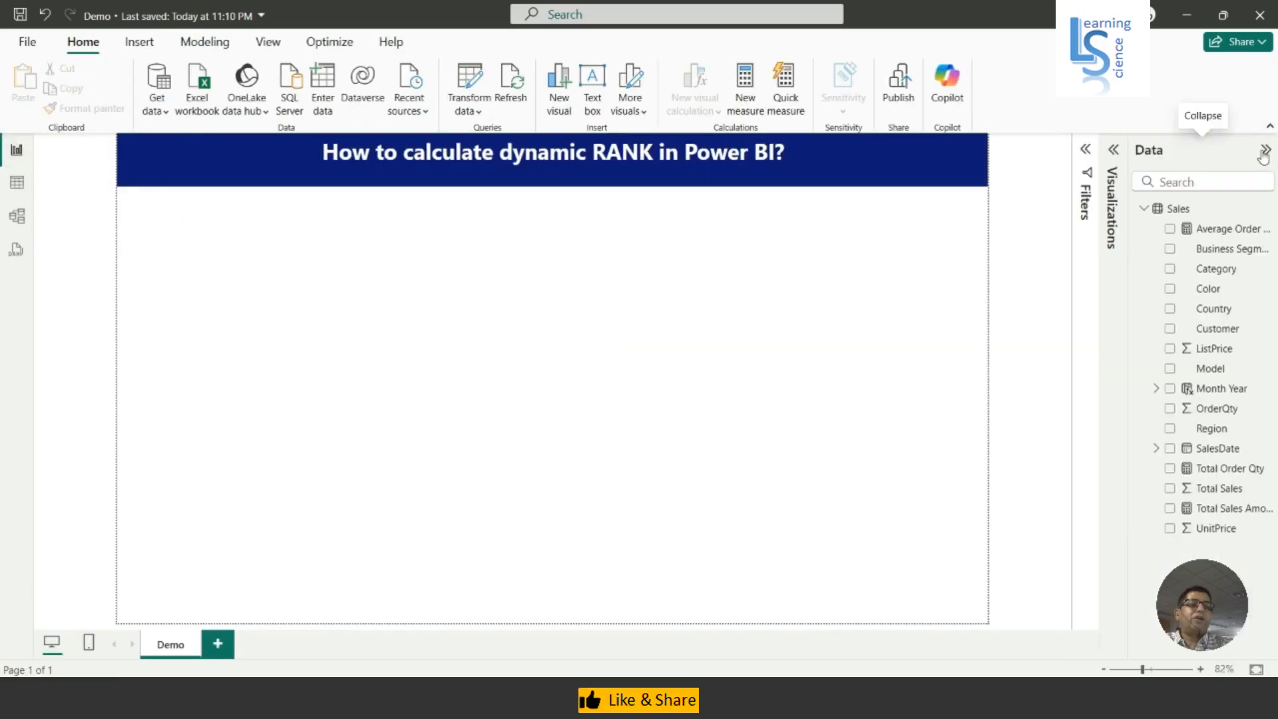
click(1237, 510)
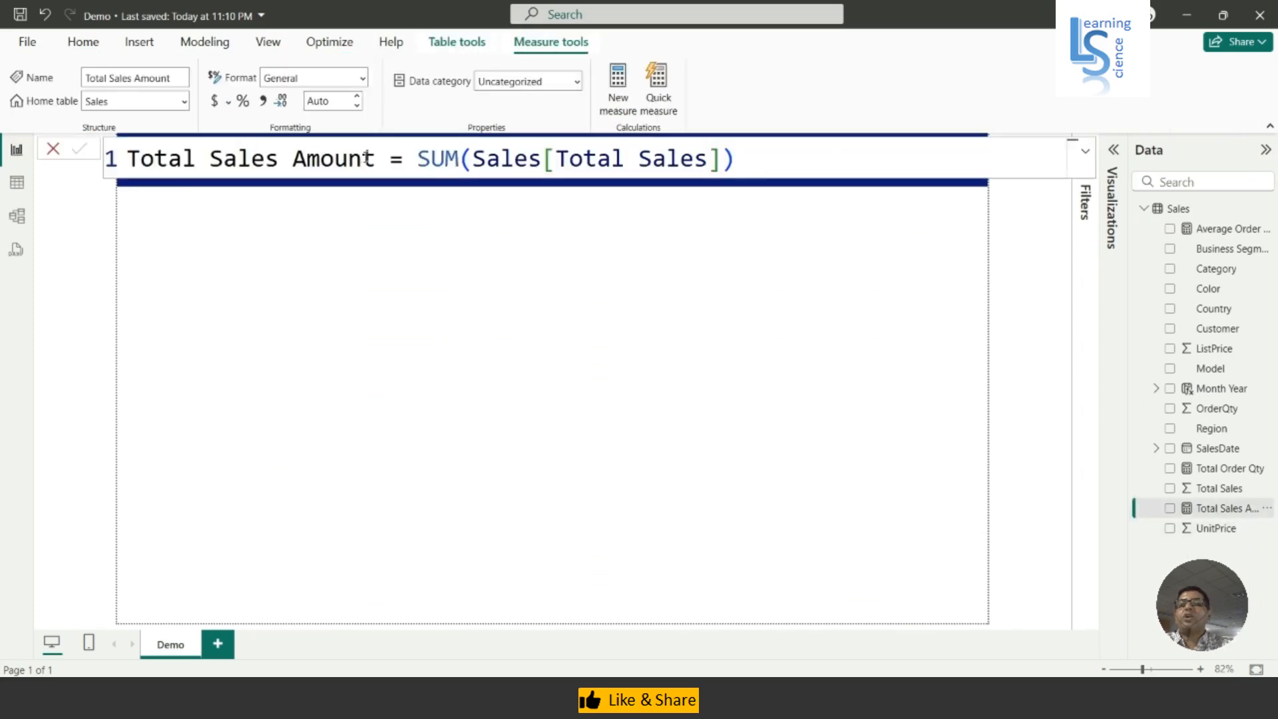
drag(420, 158, 792, 182)
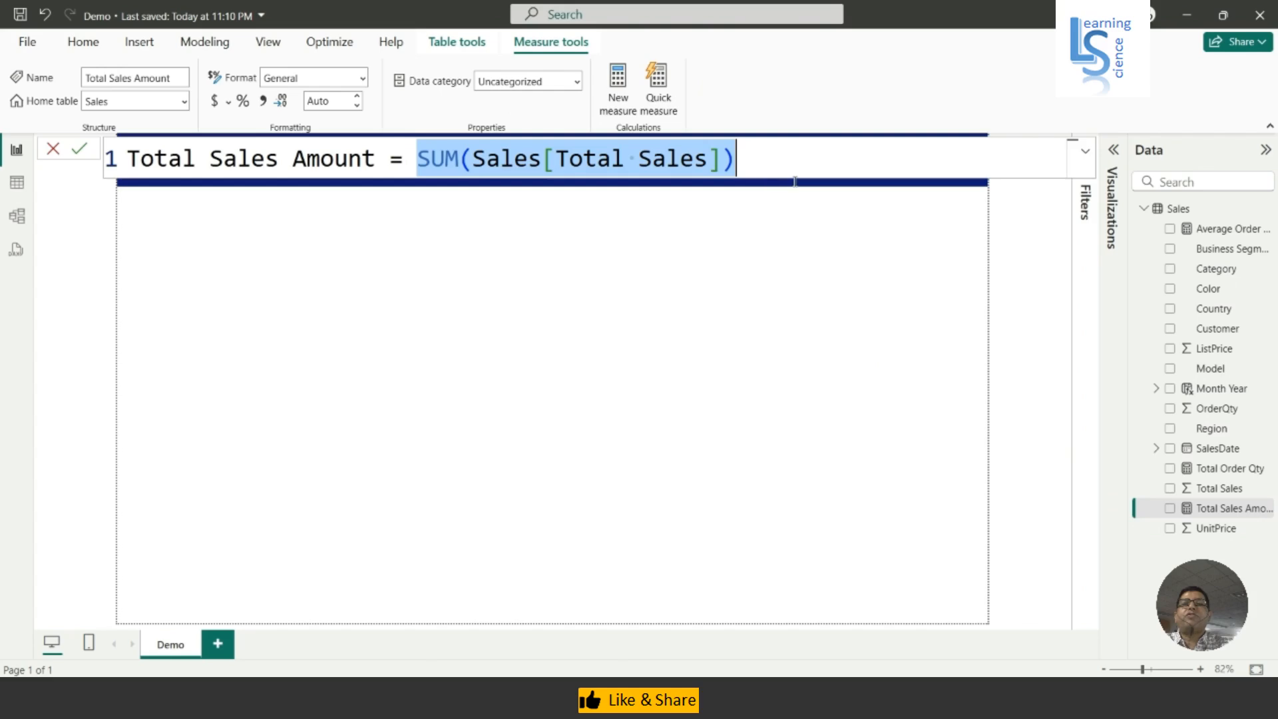
click(1210, 467)
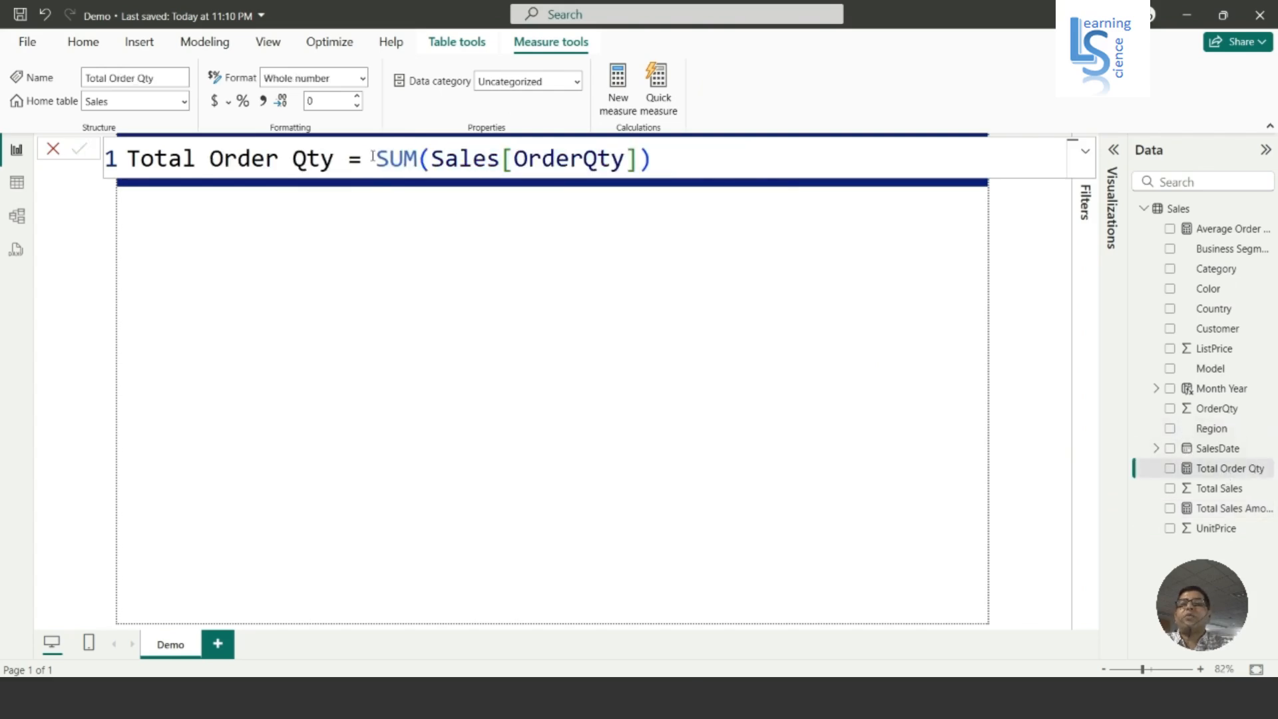
drag(373, 158, 693, 144)
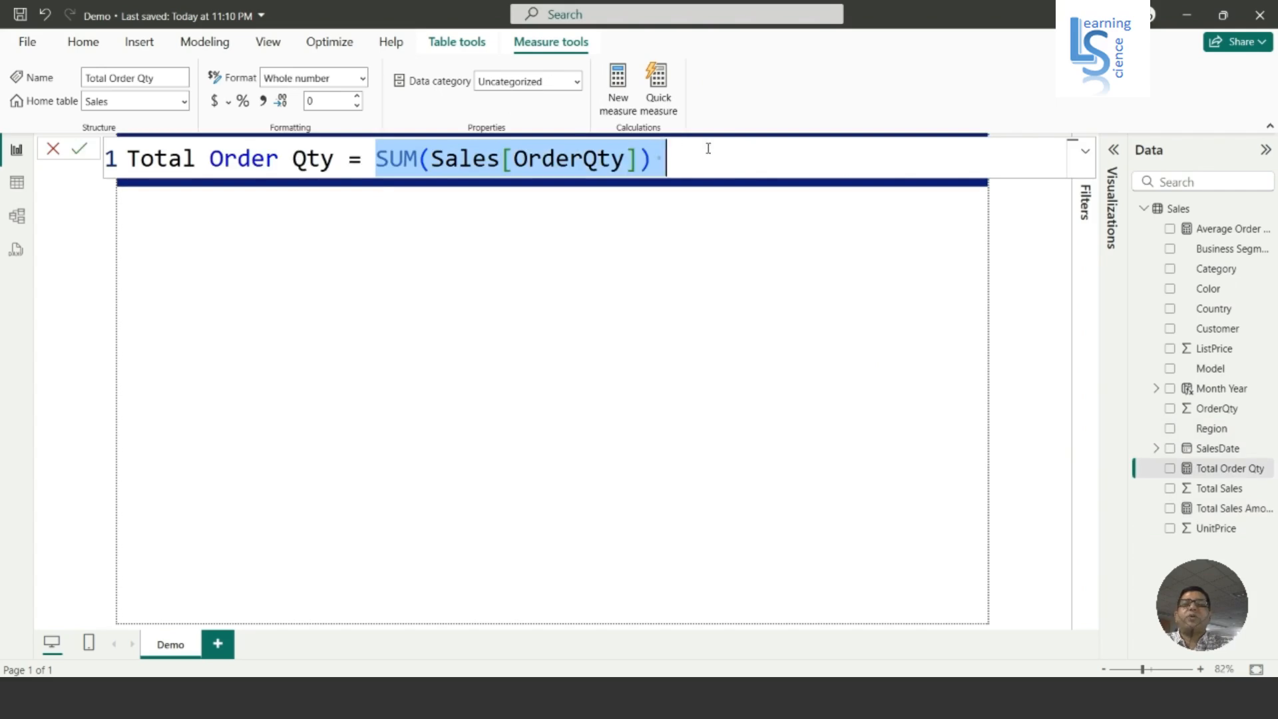
click(718, 164)
key(Escape)
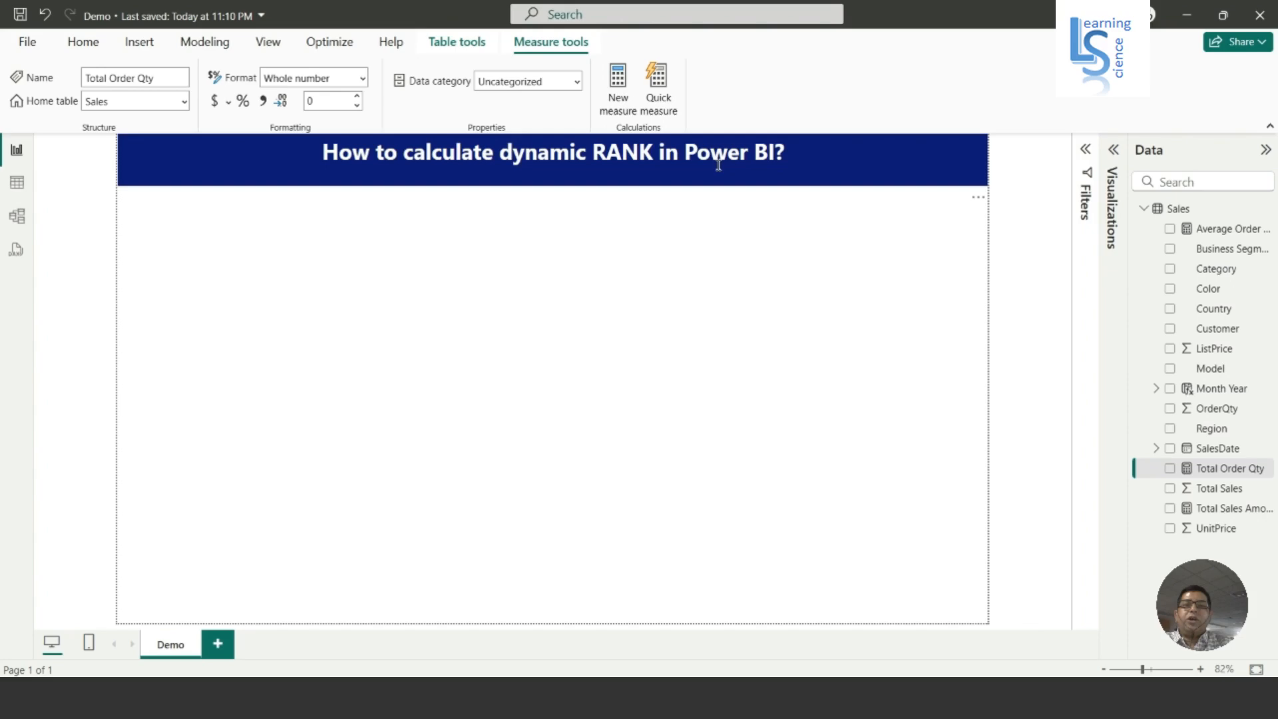
- Add a table visual below the report's title banner, narrow it to just over half the page width and shift it slightly inward
click(1113, 151)
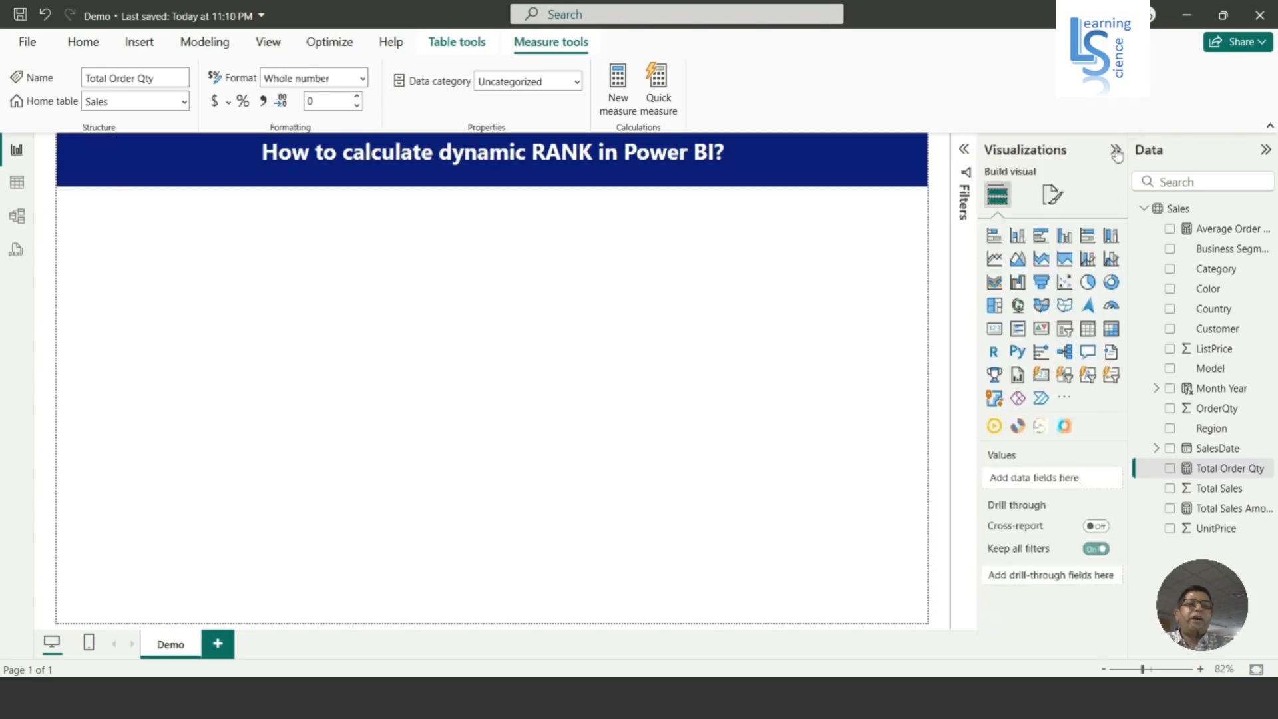
click(1087, 329)
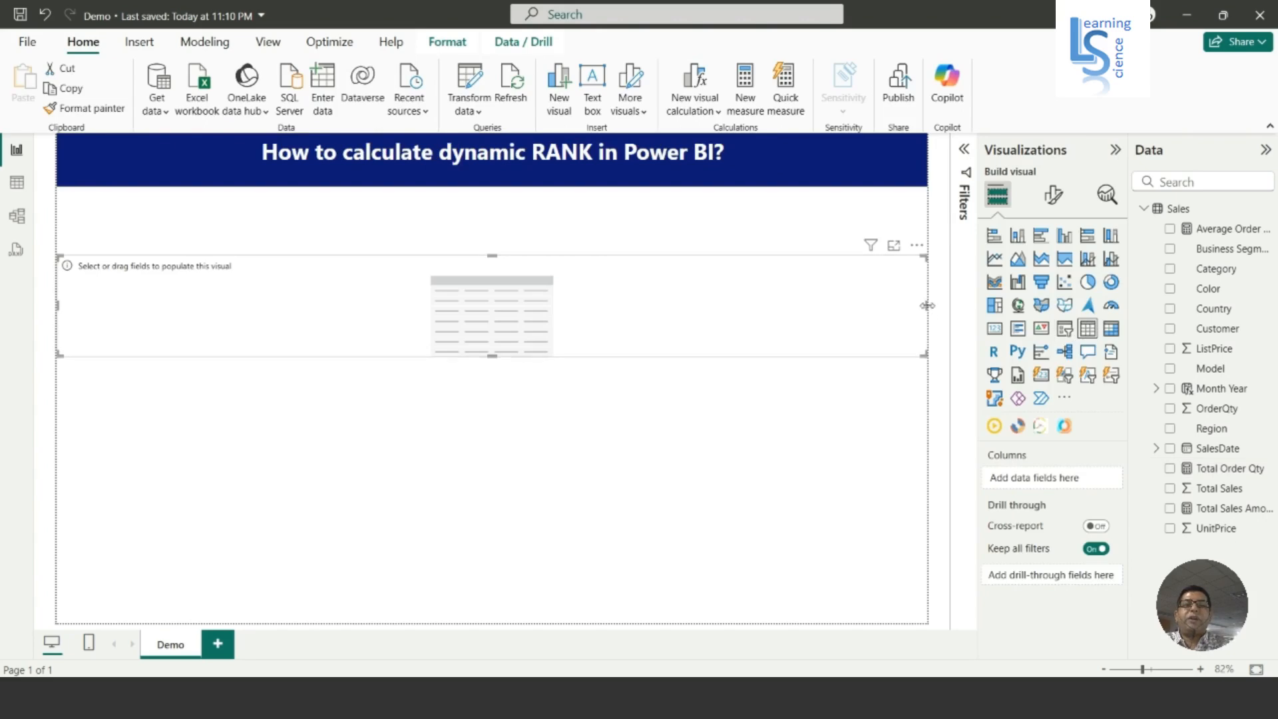
drag(926, 305, 558, 303)
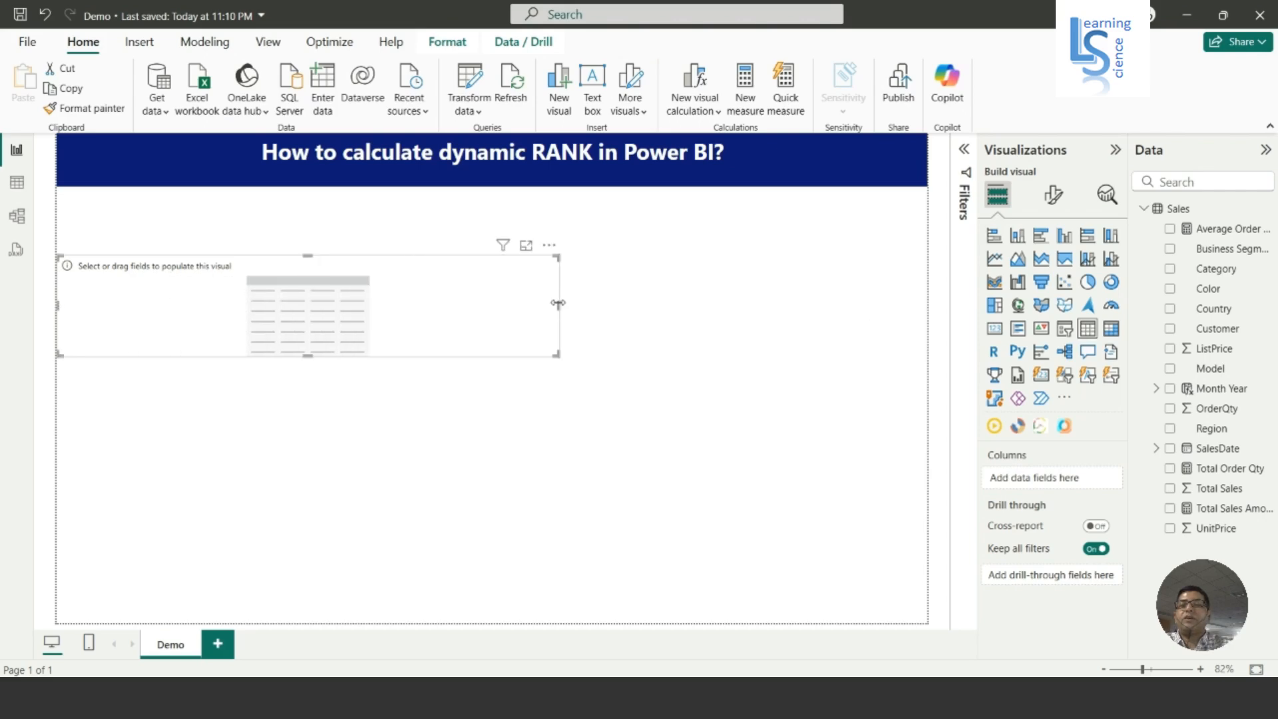
drag(328, 294, 381, 273)
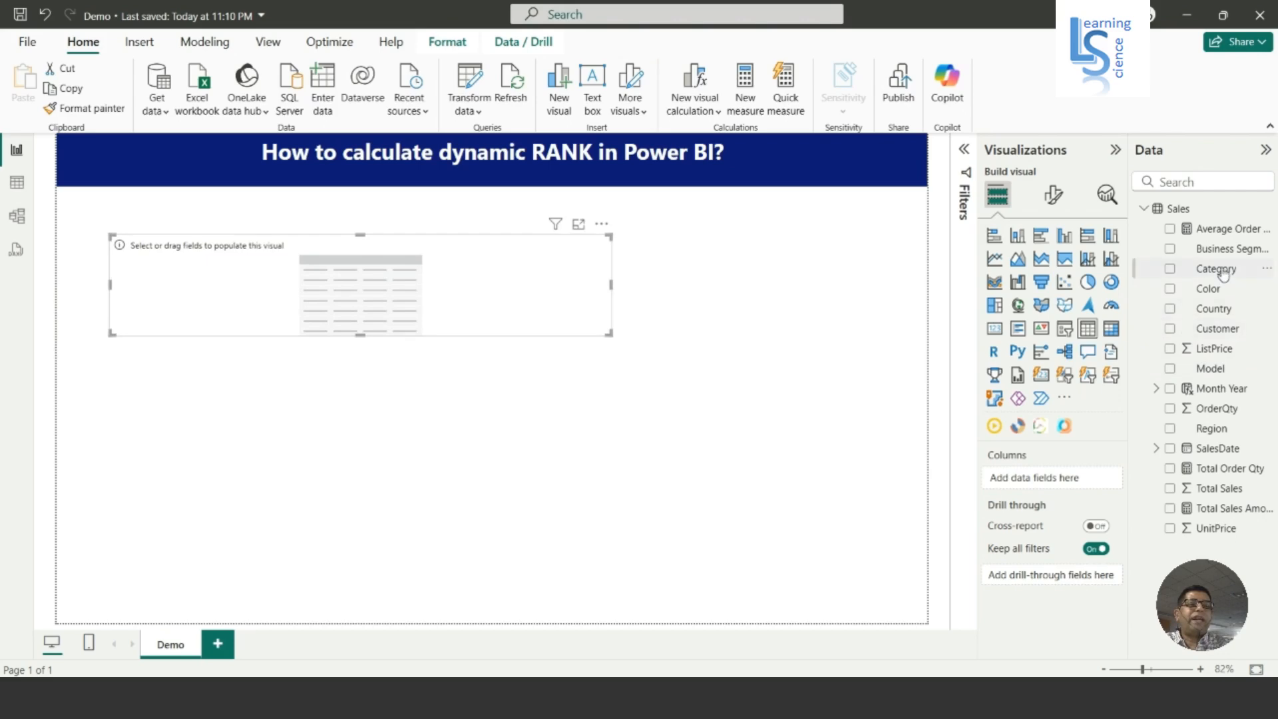
- Fill the table with Category and Total Sales Amount as columns and extend its height to show more rows
drag(1222, 275, 1062, 482)
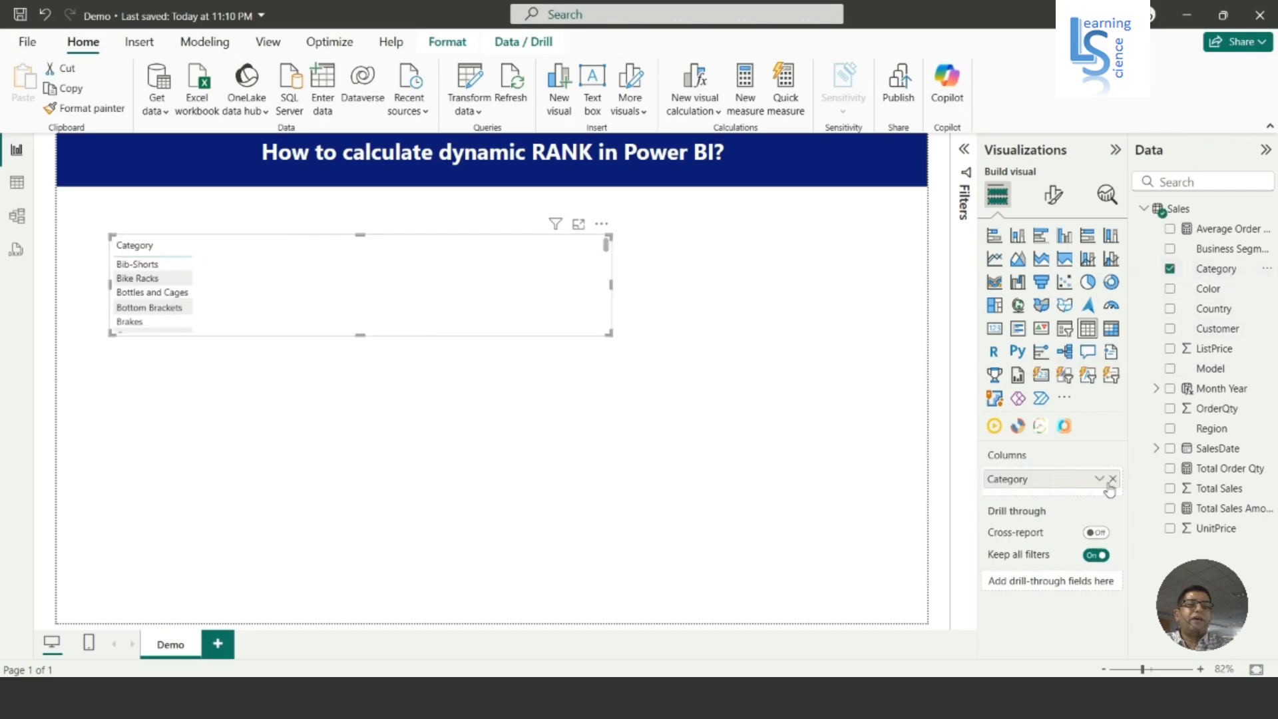
drag(1212, 508, 1070, 491)
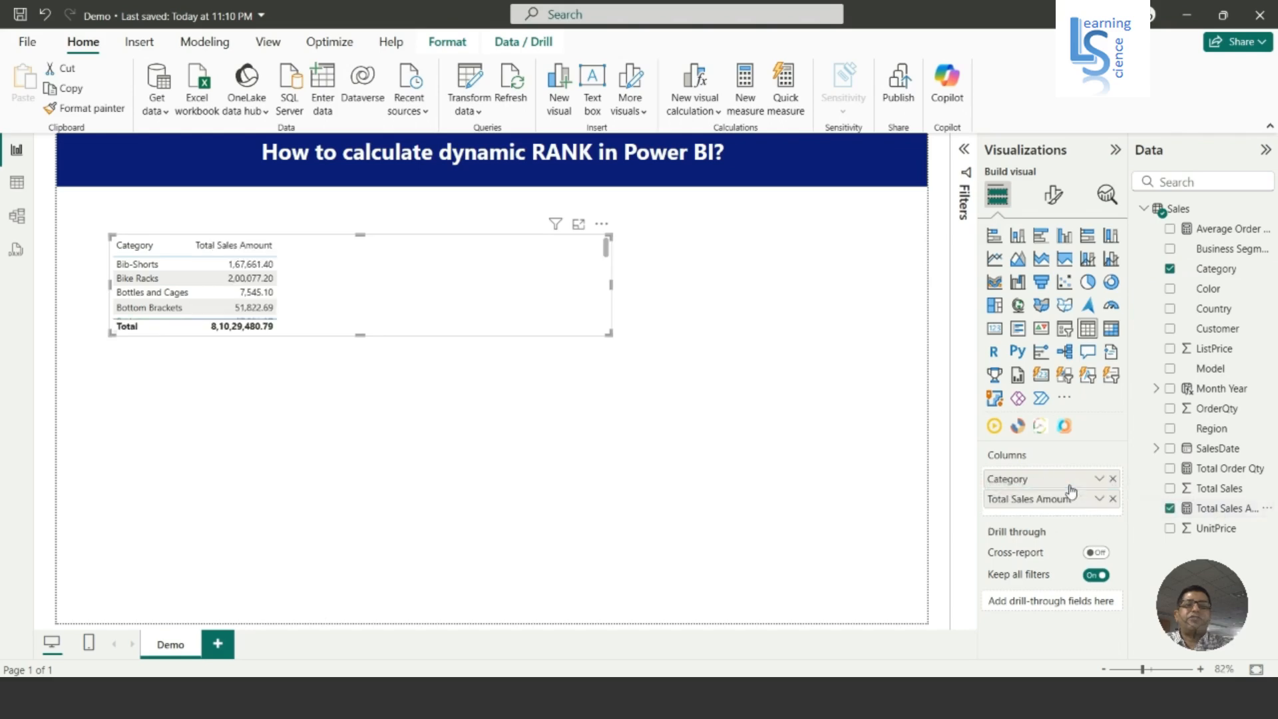
drag(358, 335, 381, 541)
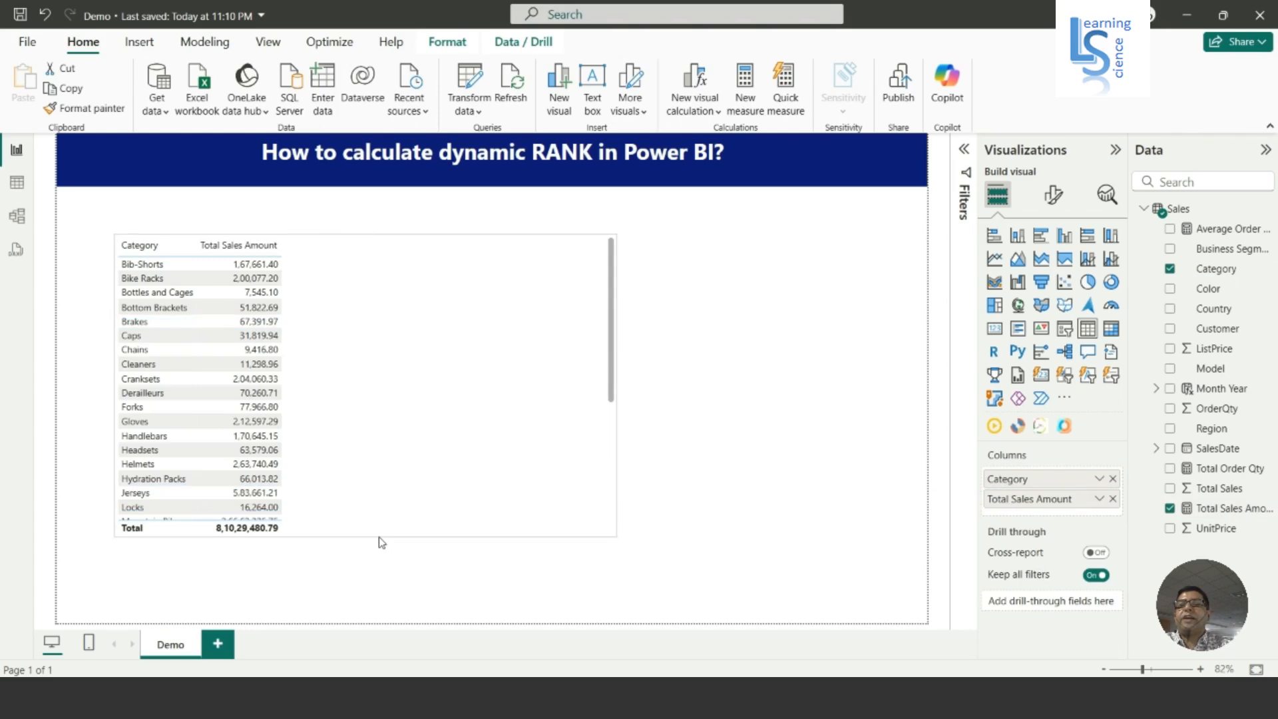
- Create a new measure in the Sales table and name it Category Rank
right_click(1210, 292)
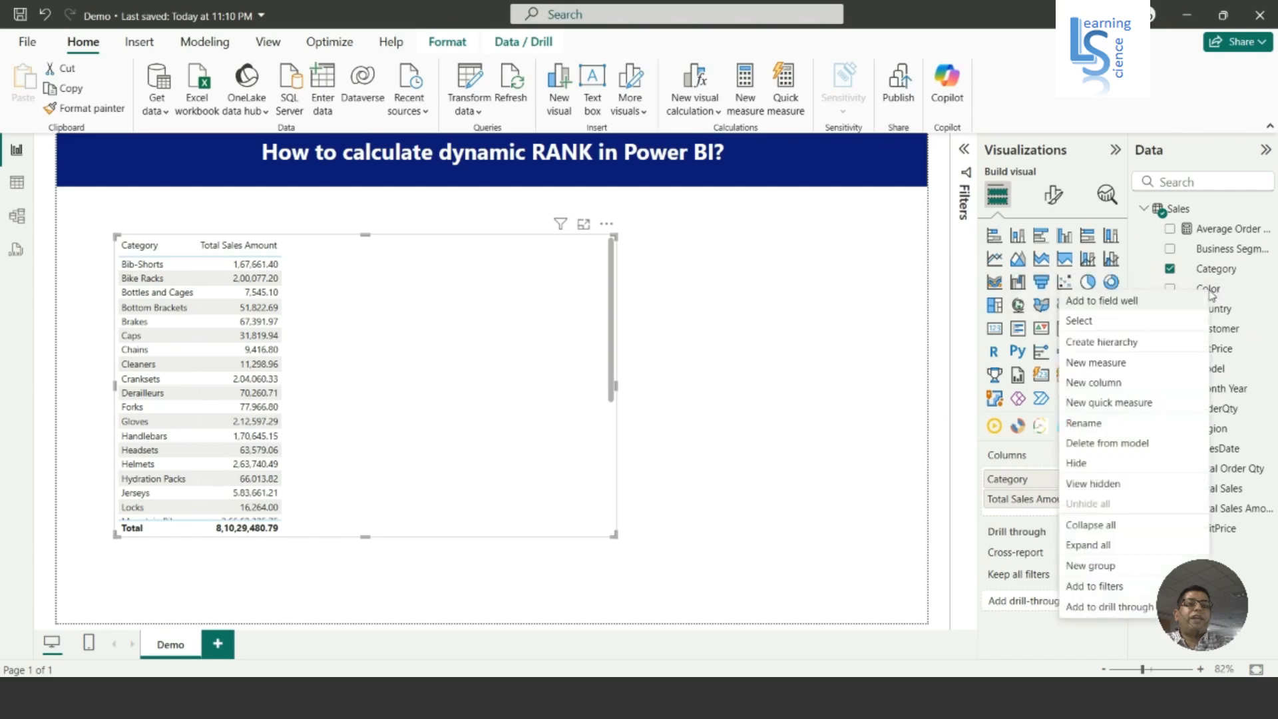
click(1112, 364)
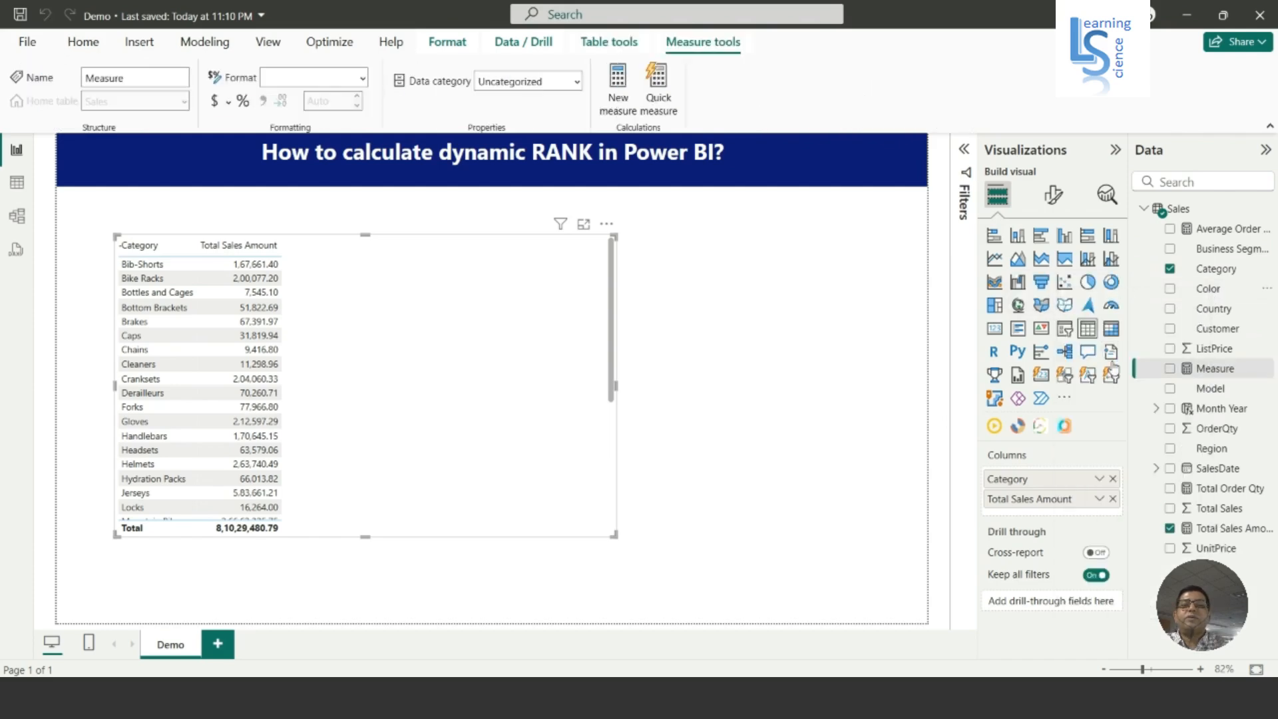
click(224, 155)
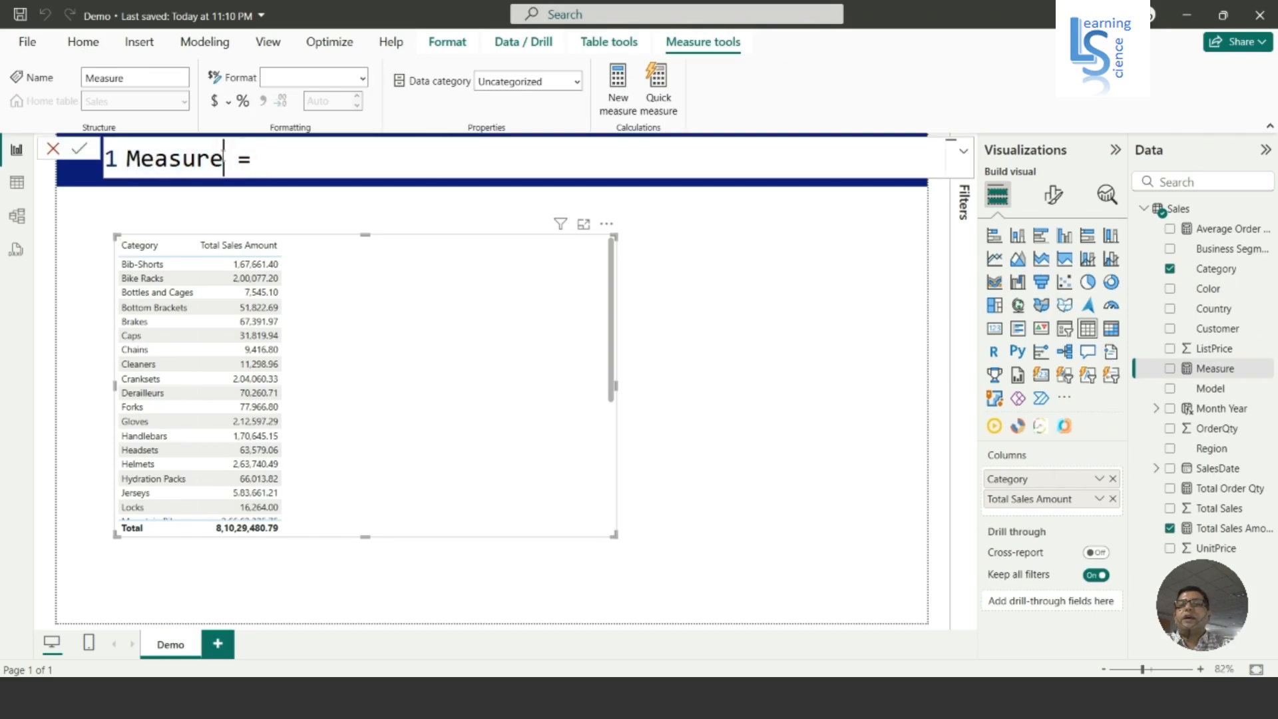
drag(223, 156, 127, 155)
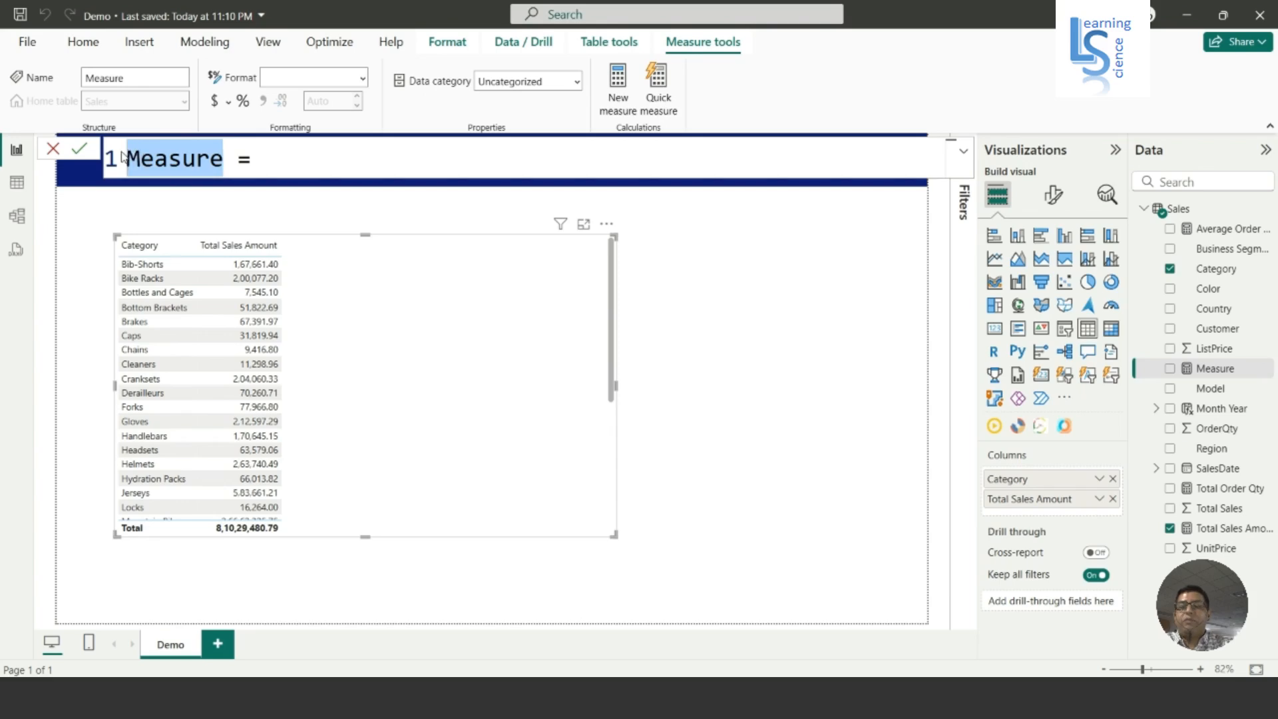
text(Ca)
text(tegor)
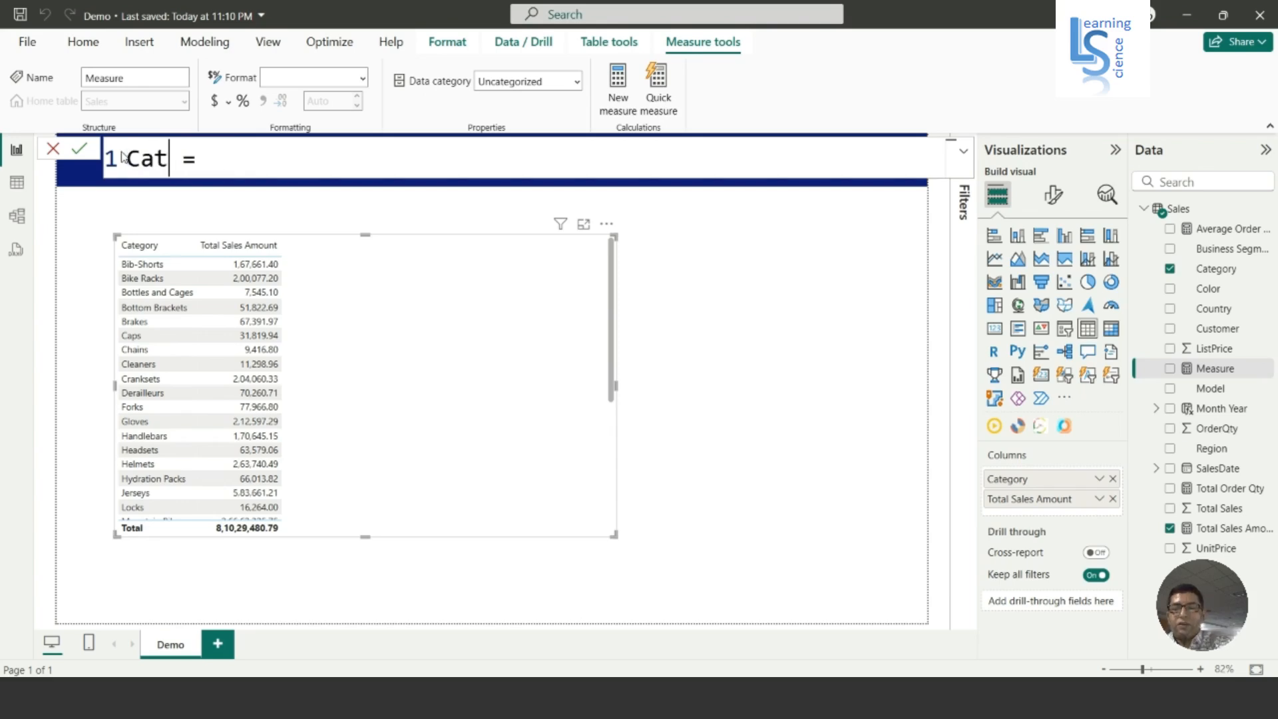
text(y Ran)
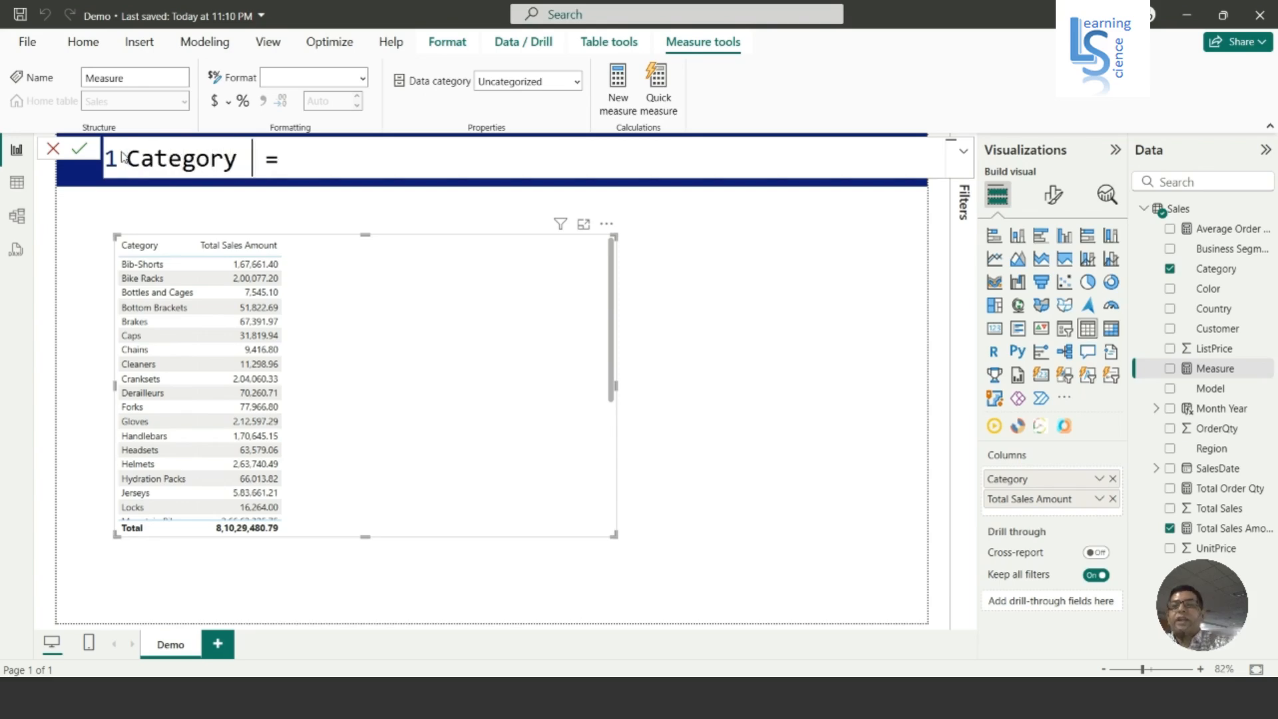
text(k)
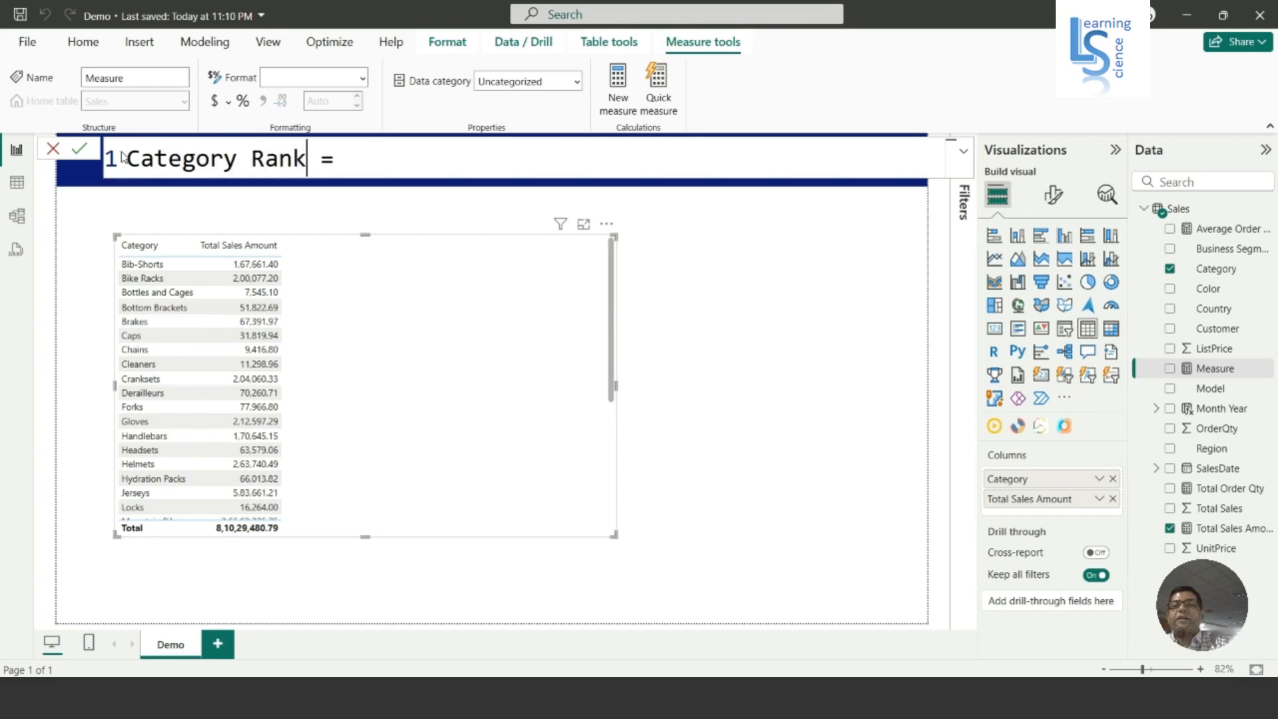
- Begin the Category Rank formula with the RANKX function
key(End)
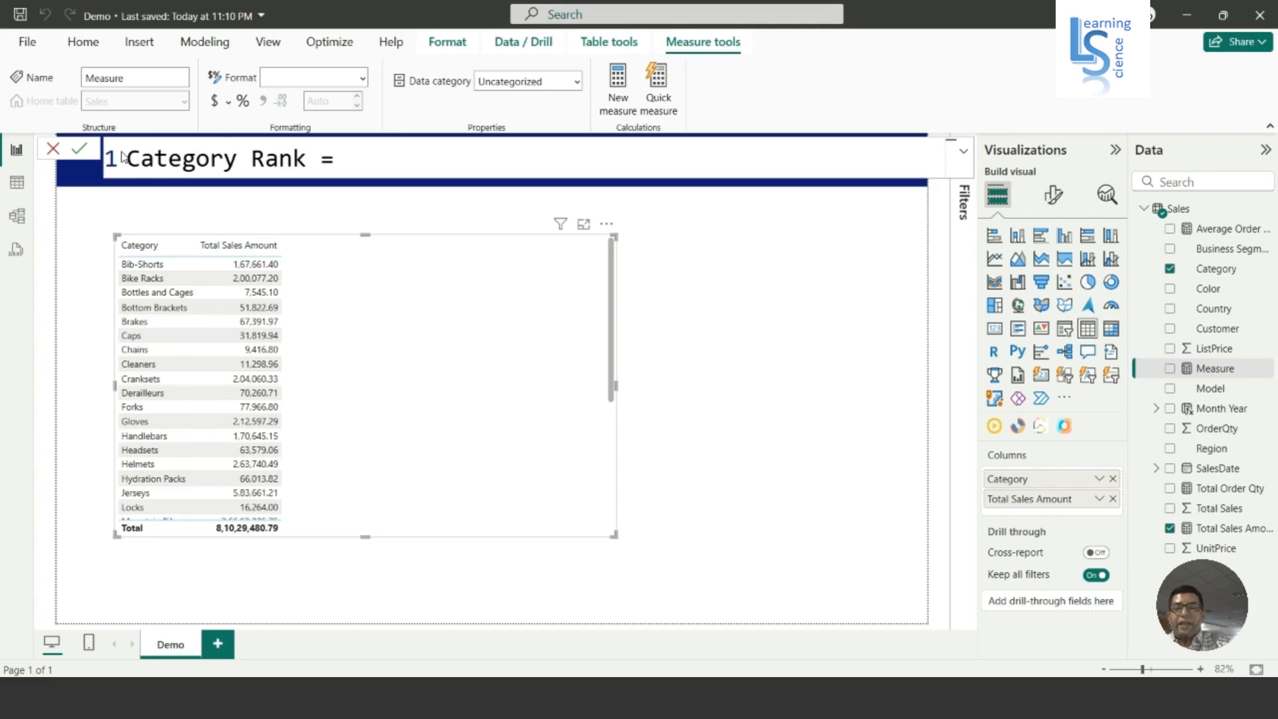
text(RAN)
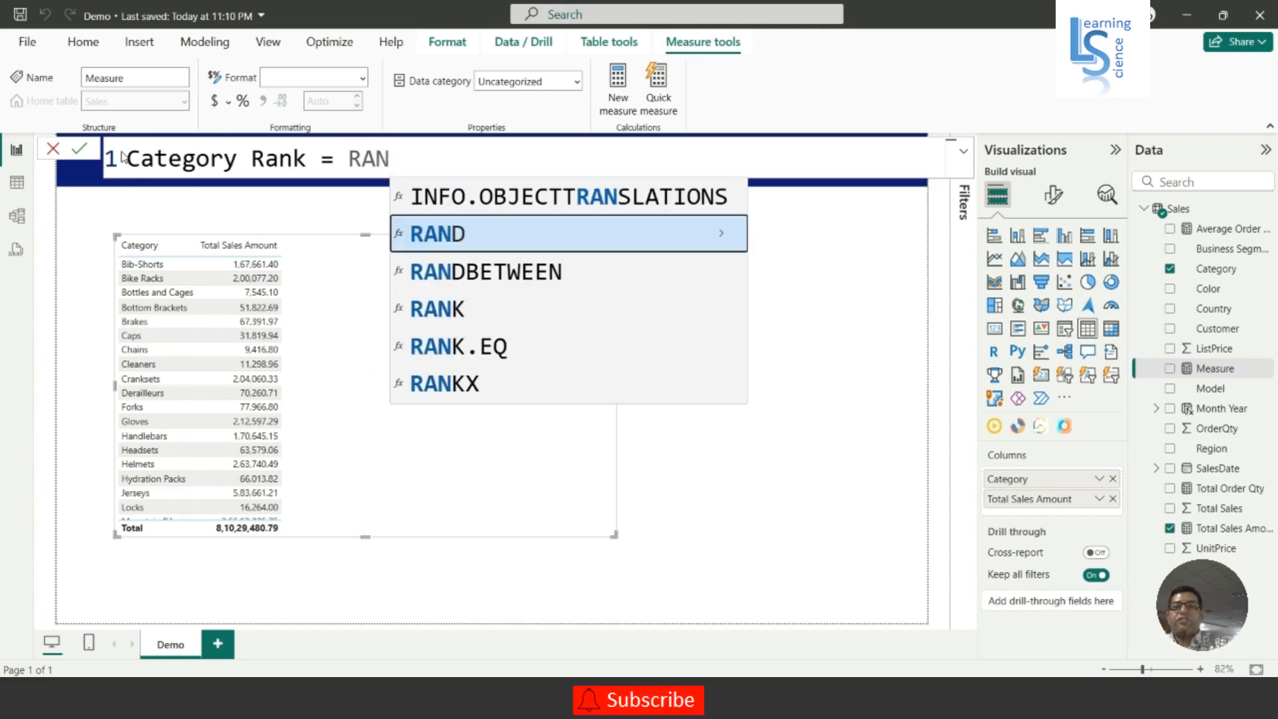
key(Down)
key(Down)
key(Down)
key(Down)
key(Tab)
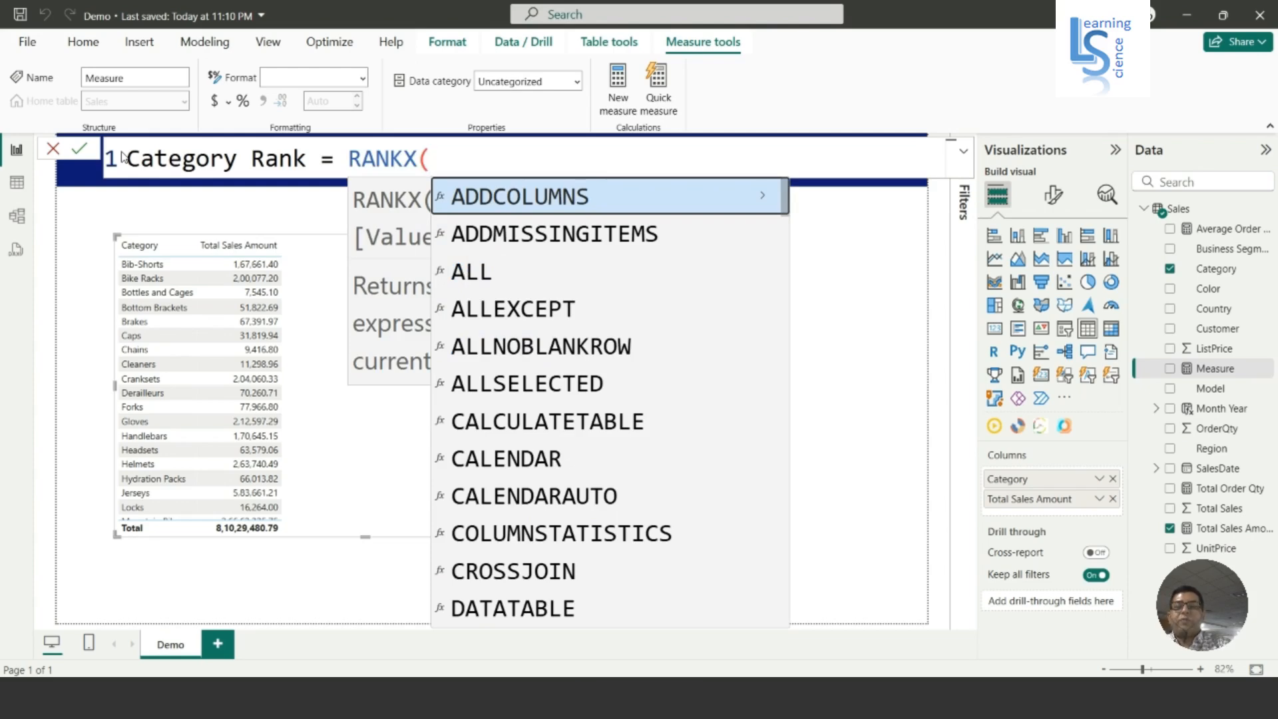
- Enter ALL(Sales[Category]) as the table argument of RANKX
text(ALL)
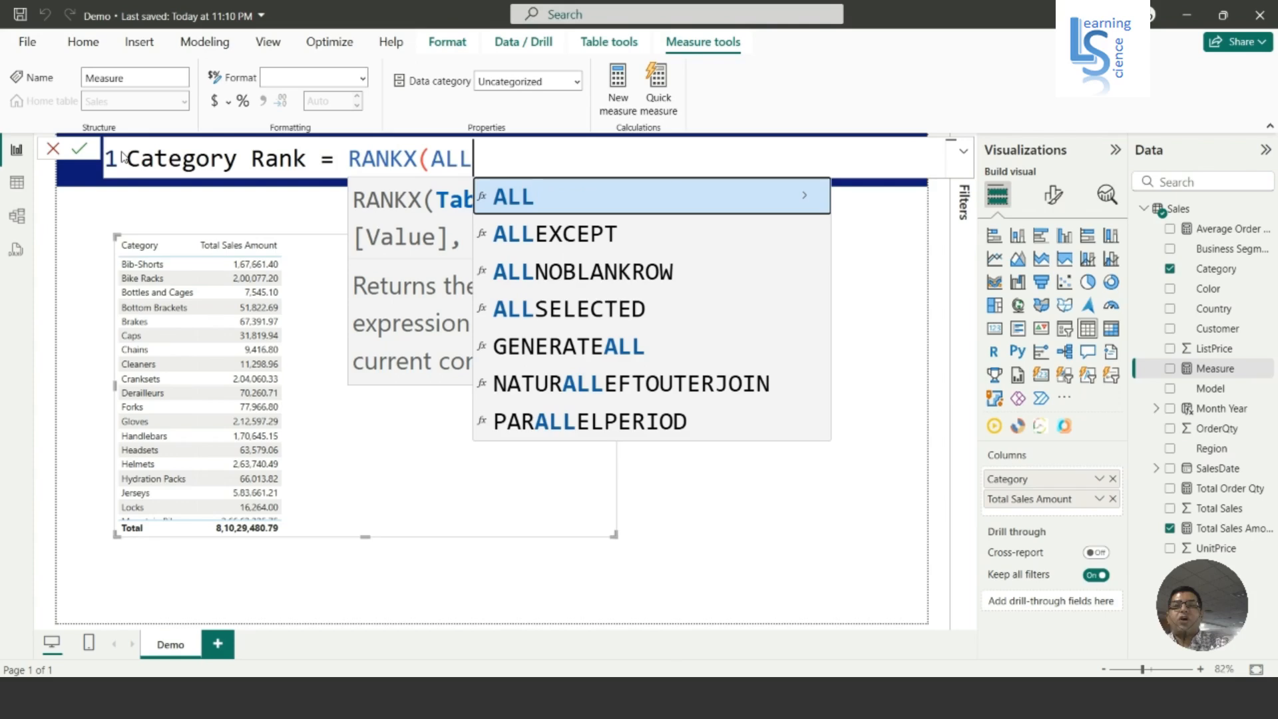
key(Tab)
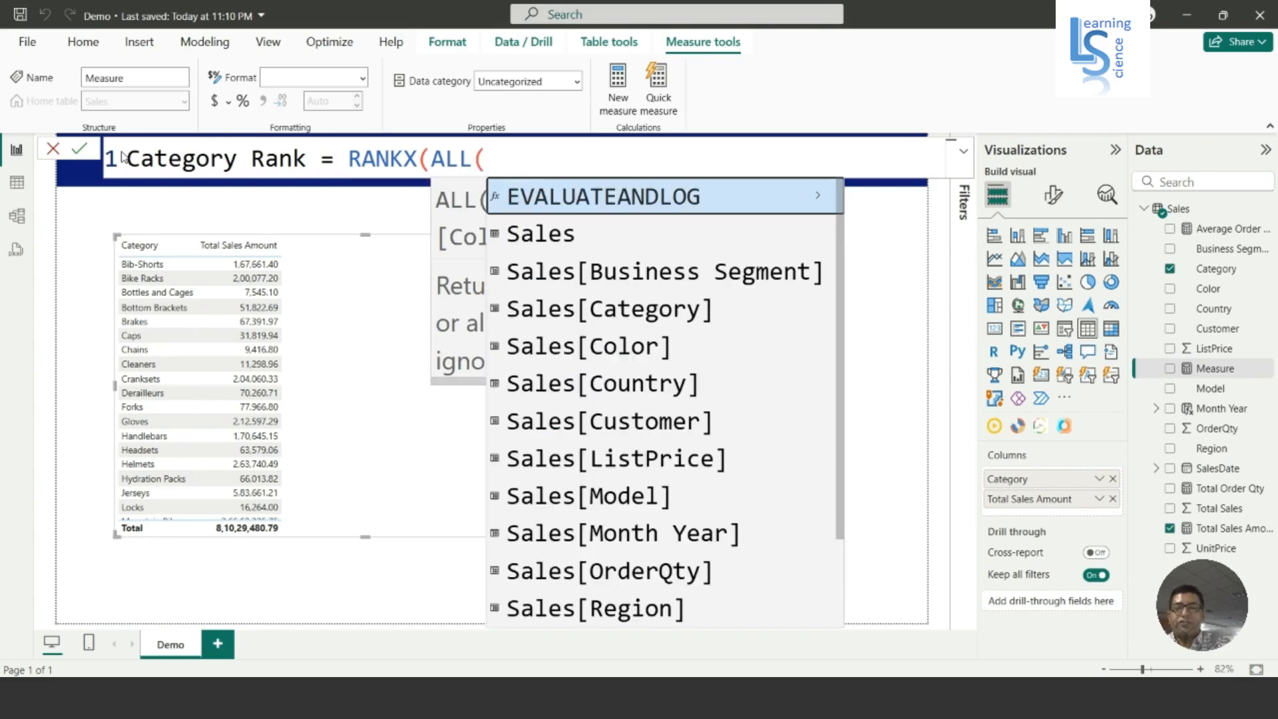
text(Sale)
key(Tab)
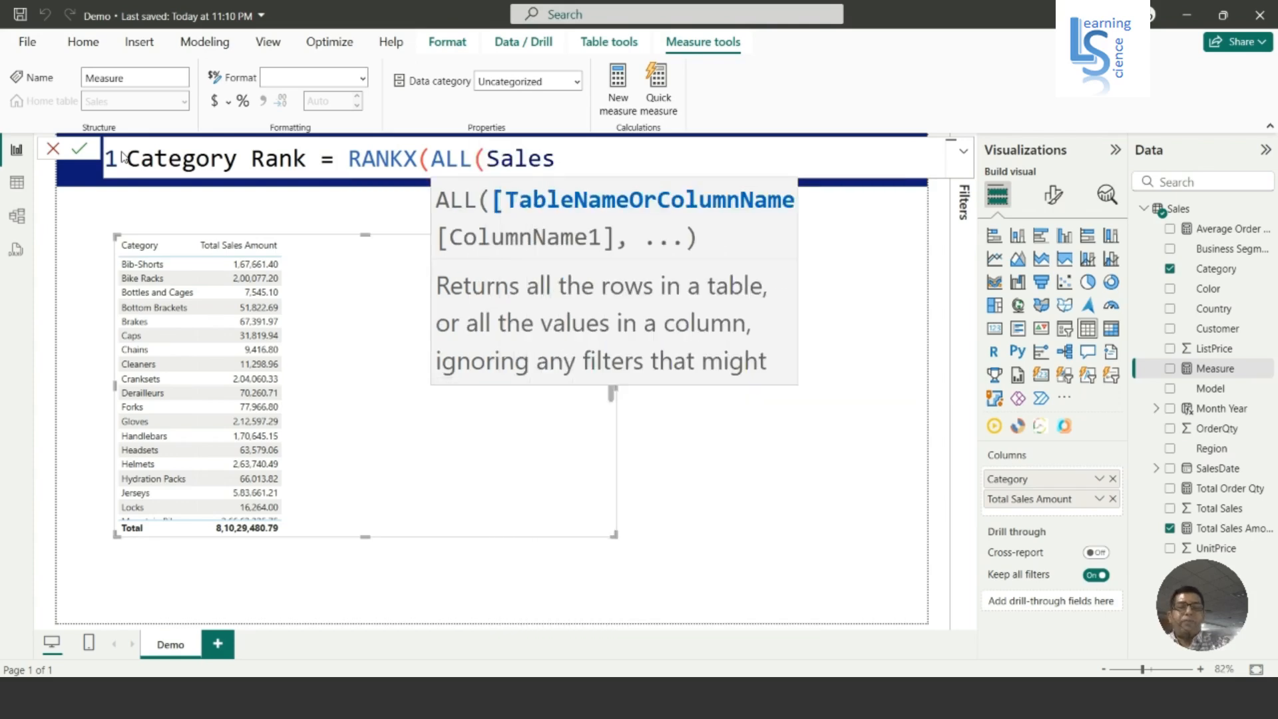
text([c)
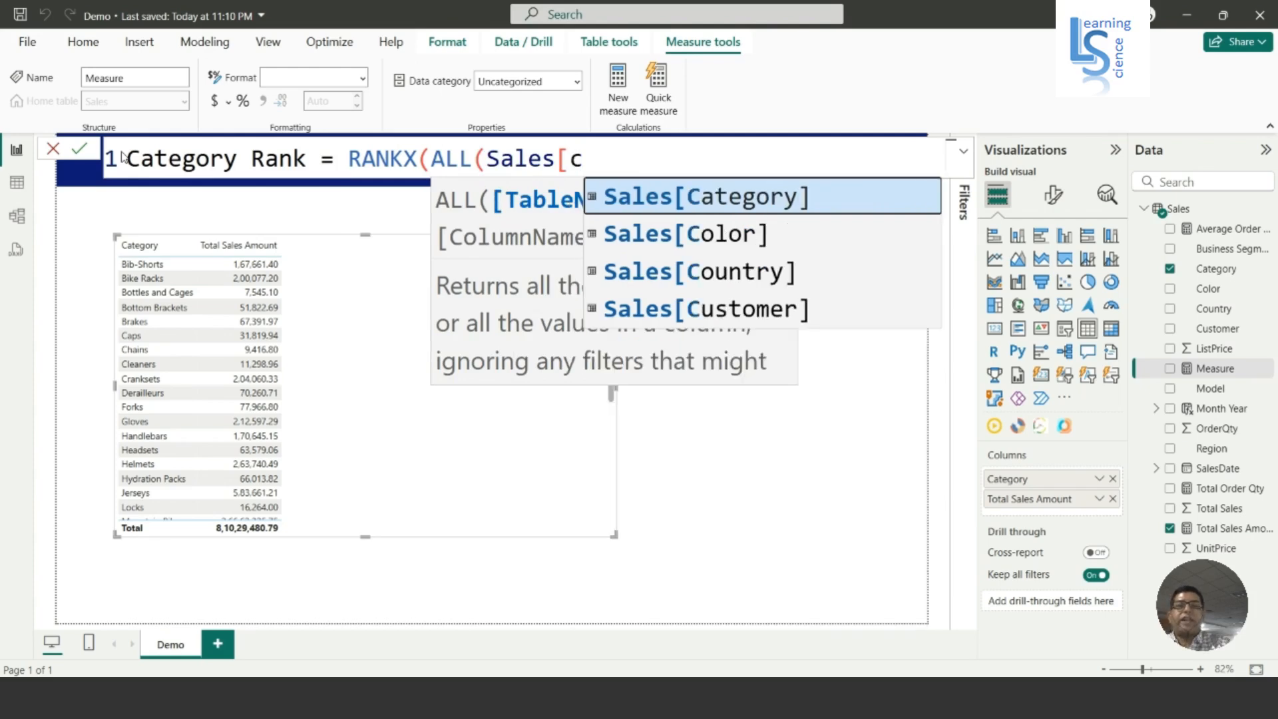
key(Tab)
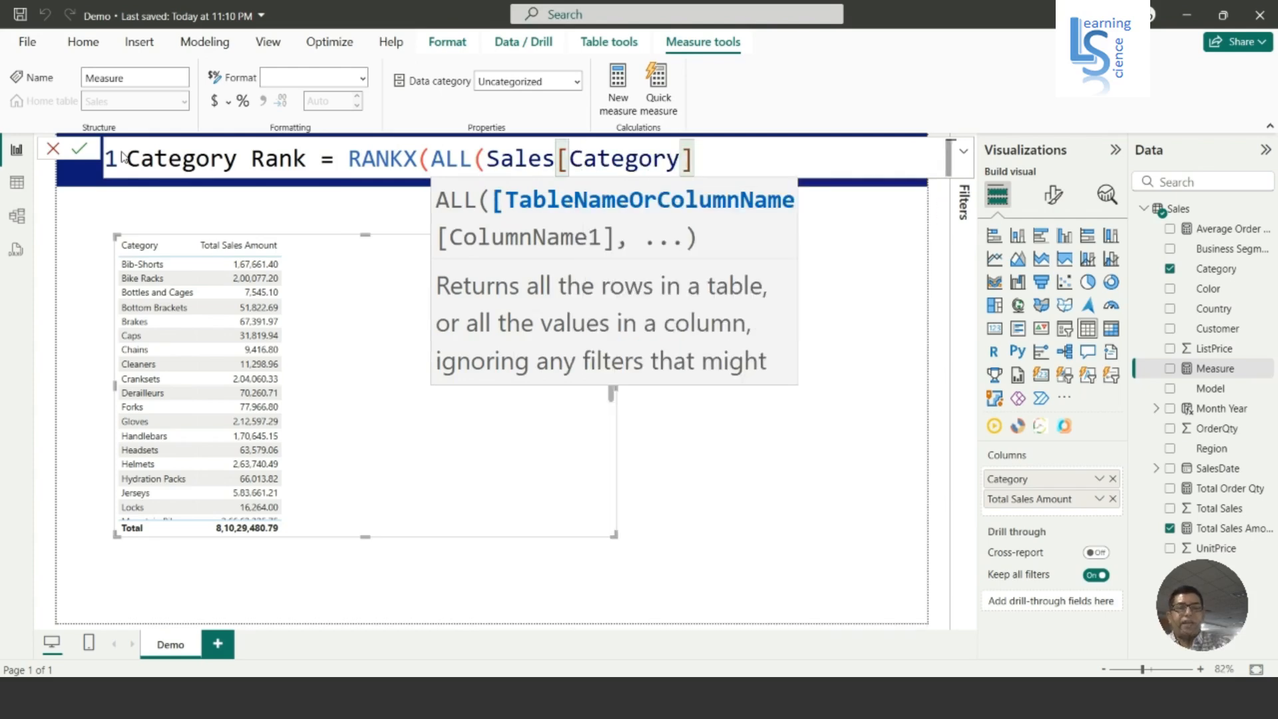
text(),)
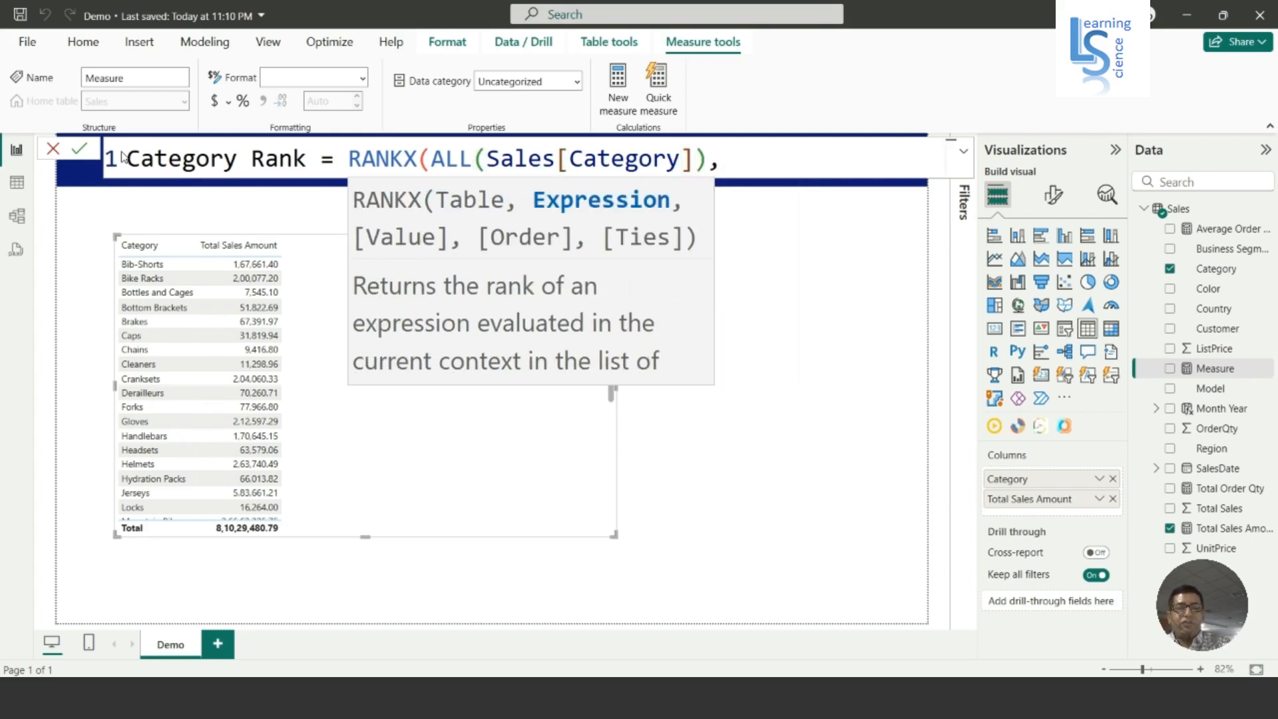
- Enter [Total Order Qty] as the expression argument of RANKX and leave the value argument empty
text([t)
key(Tab)
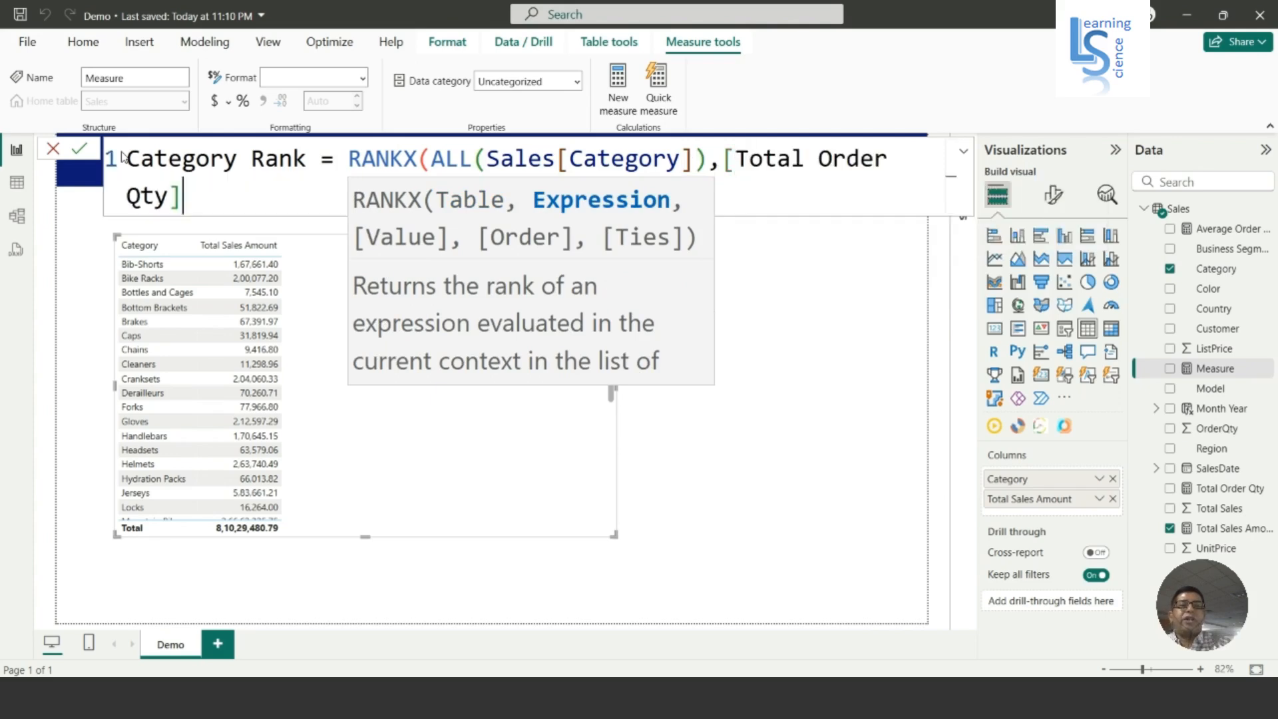
text(,)
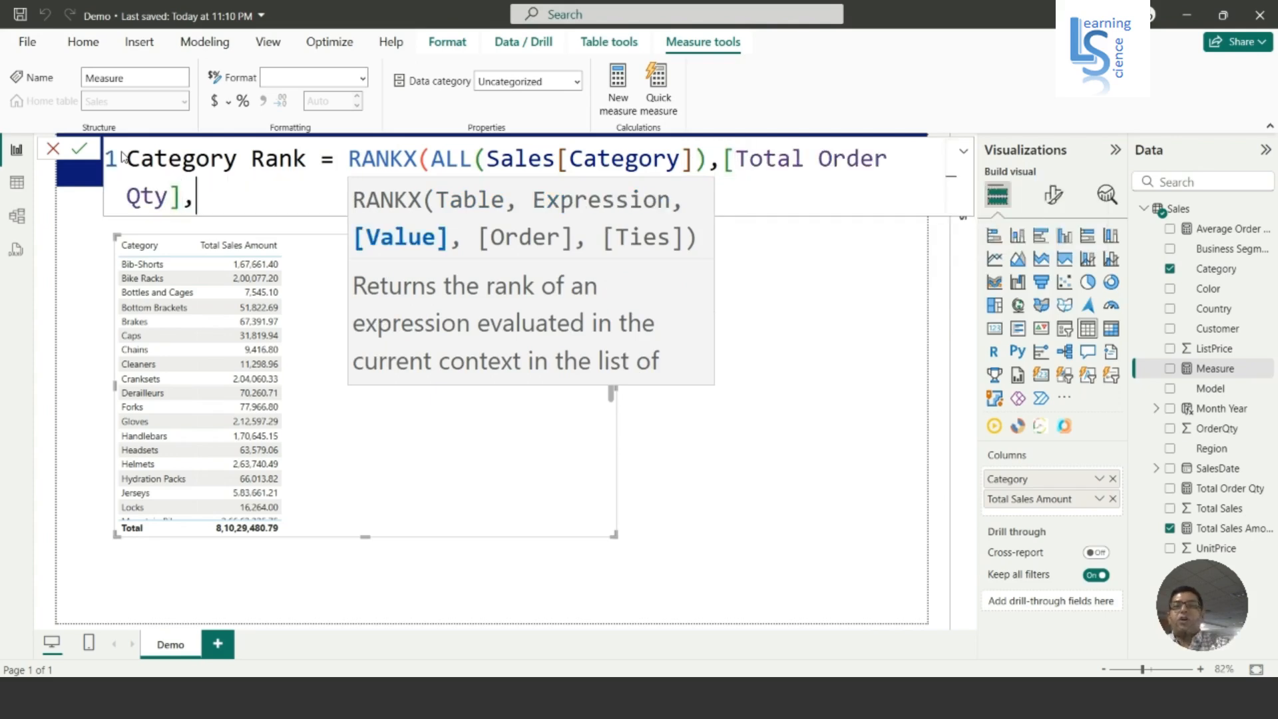
text(,)
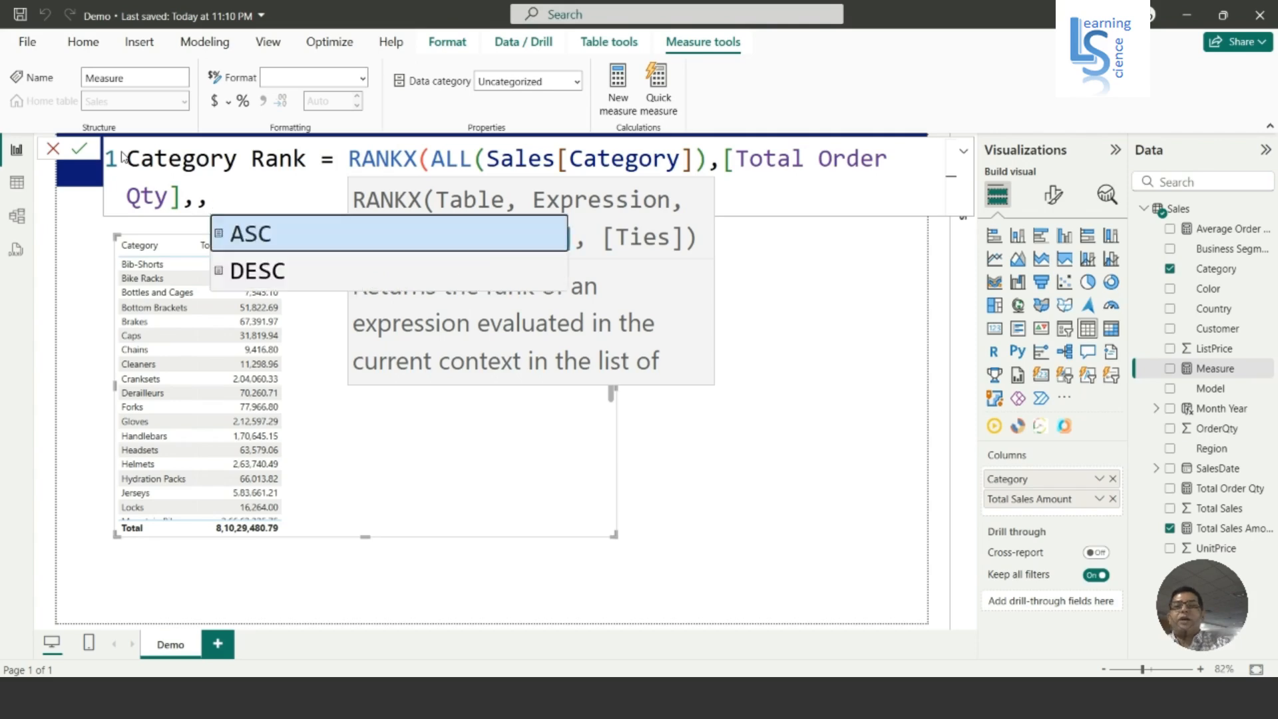
- Finish the RANKX formula with DESC as the order and Dense as the ties option, and commit the measure
key(Down)
key(Tab)
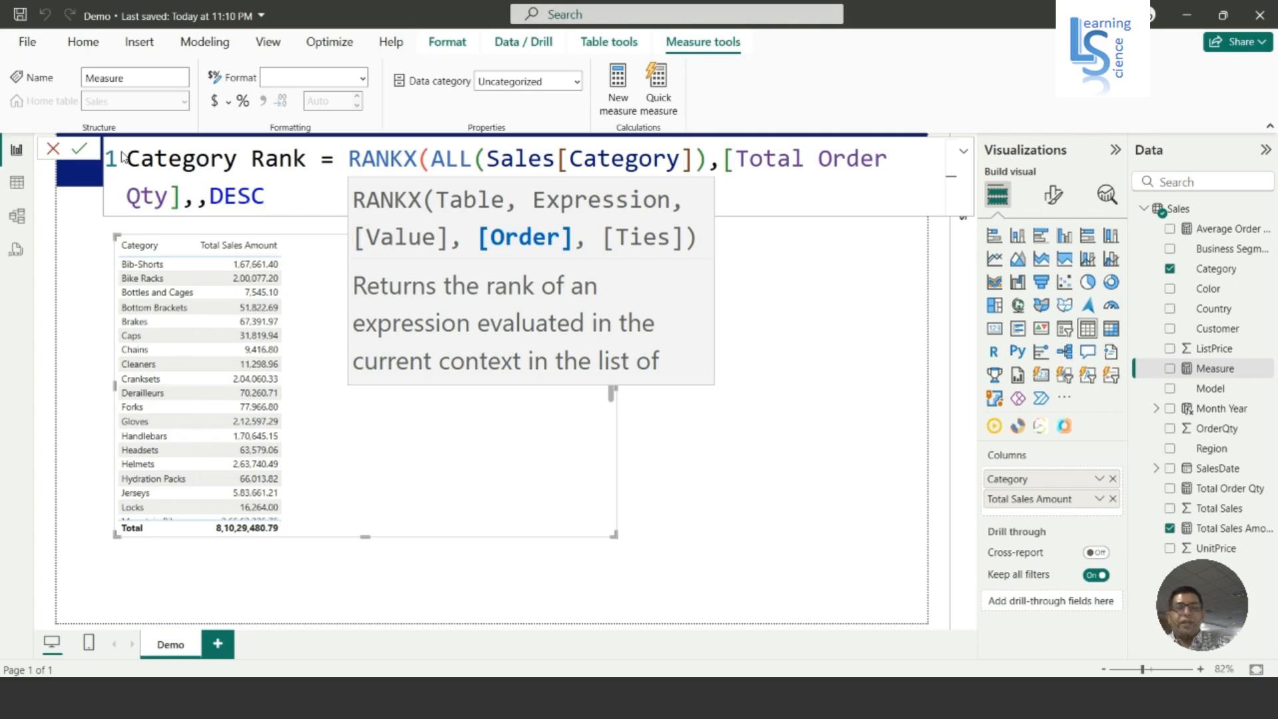
text(,)
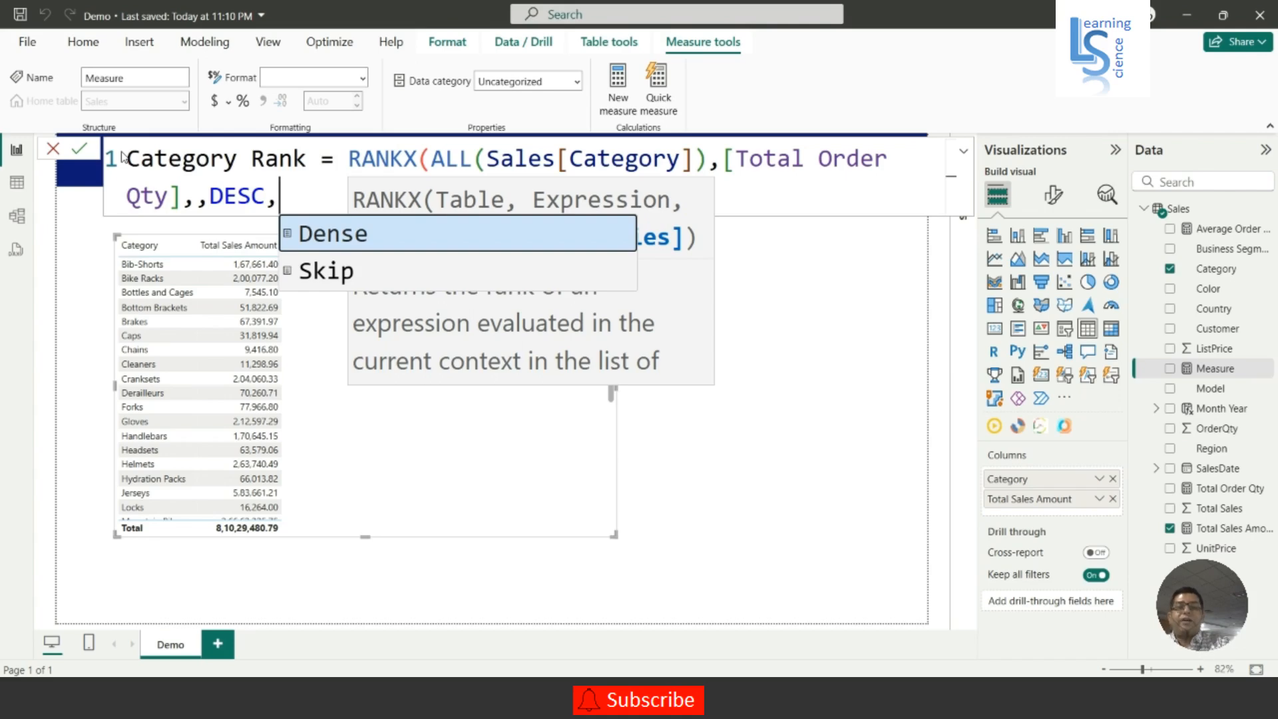
key(Tab)
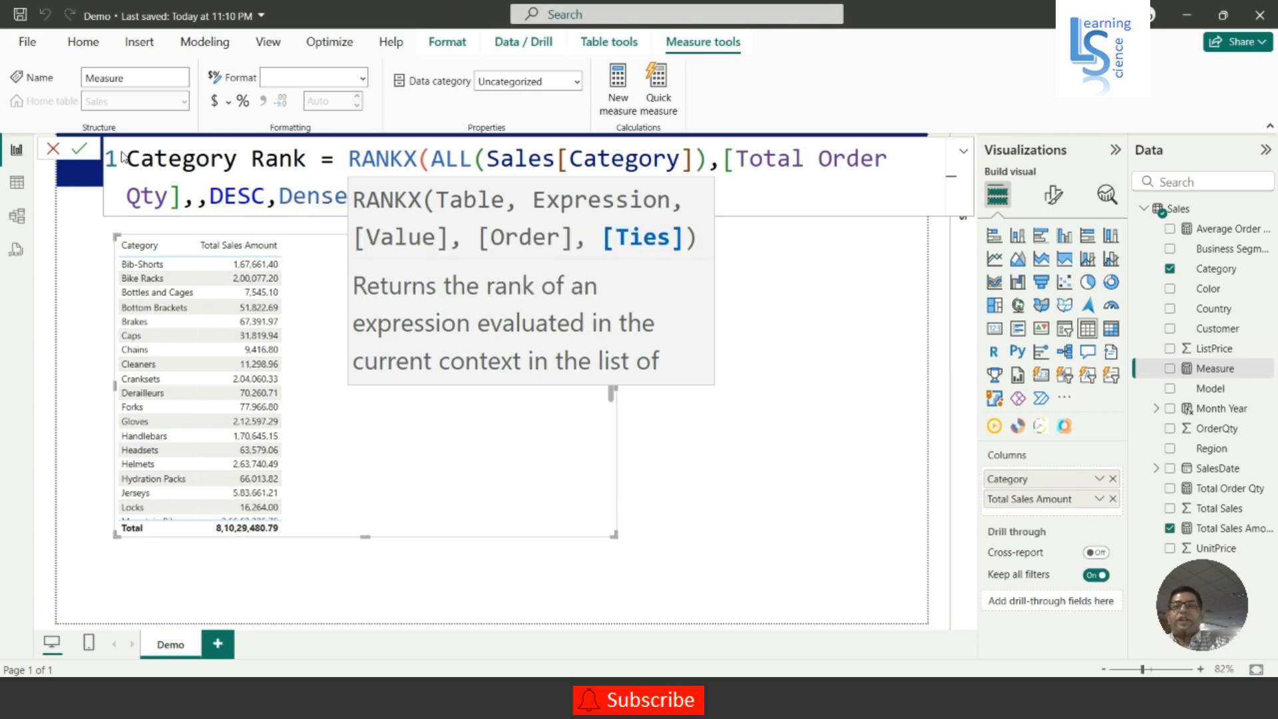
text())
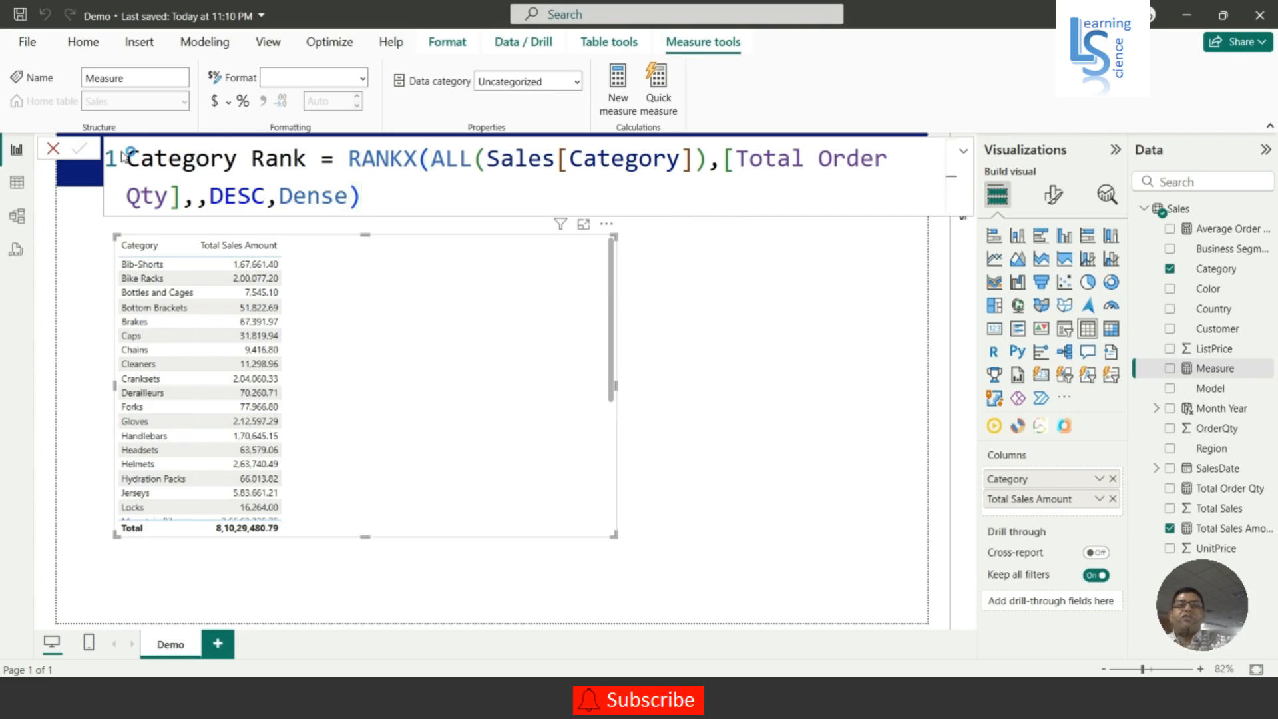
key(Return)
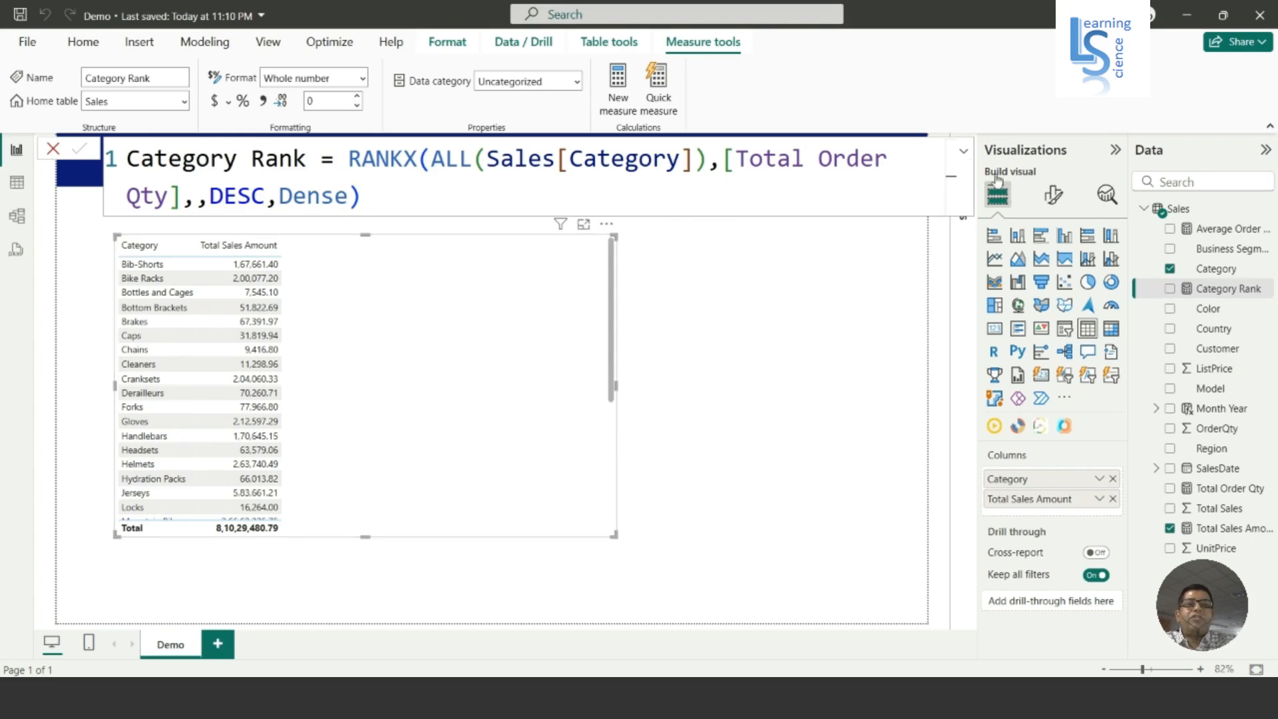
- Add Category Rank and Total Order Qty as columns to the table and sort it by Category Rank in ascending order
click(962, 153)
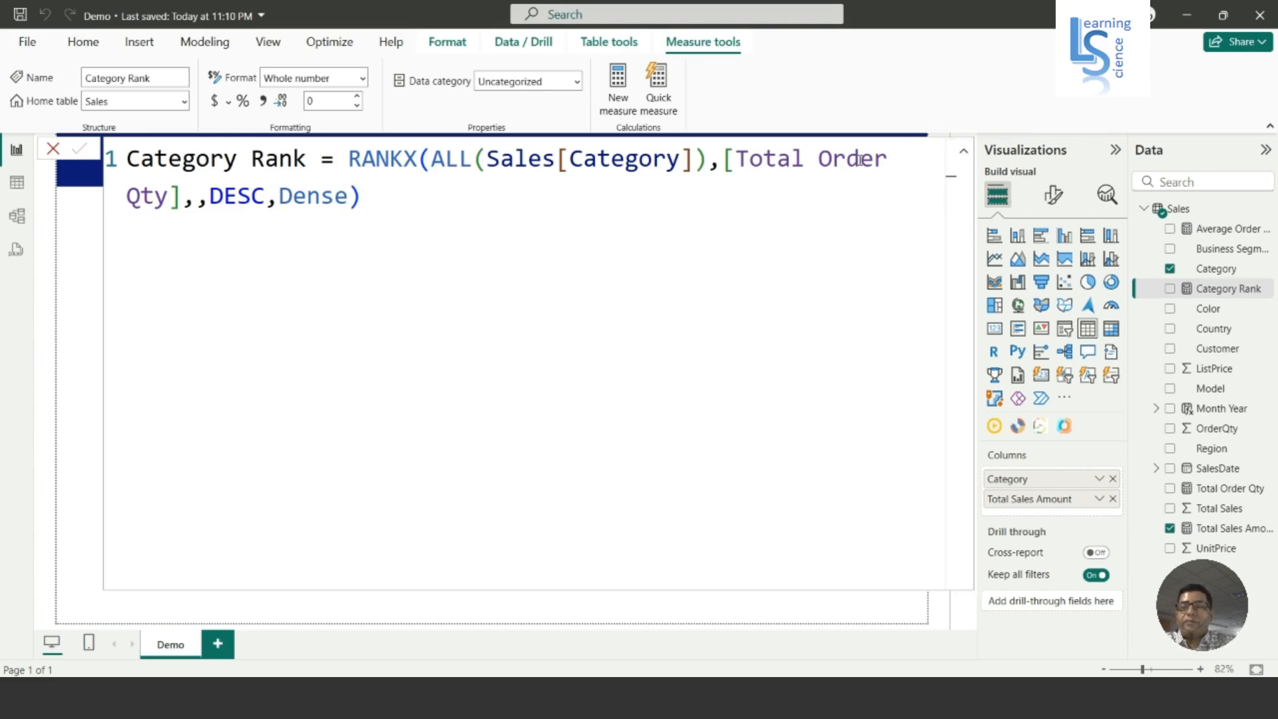
click(841, 168)
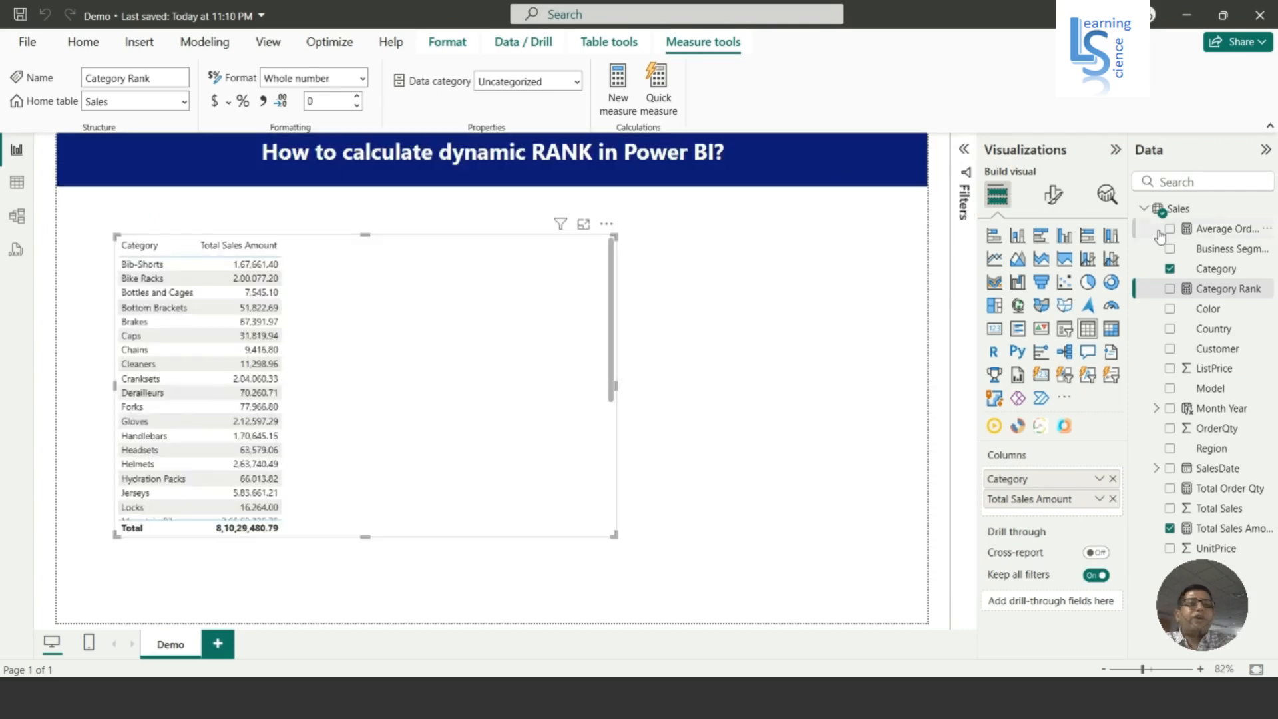
drag(1216, 285, 1057, 518)
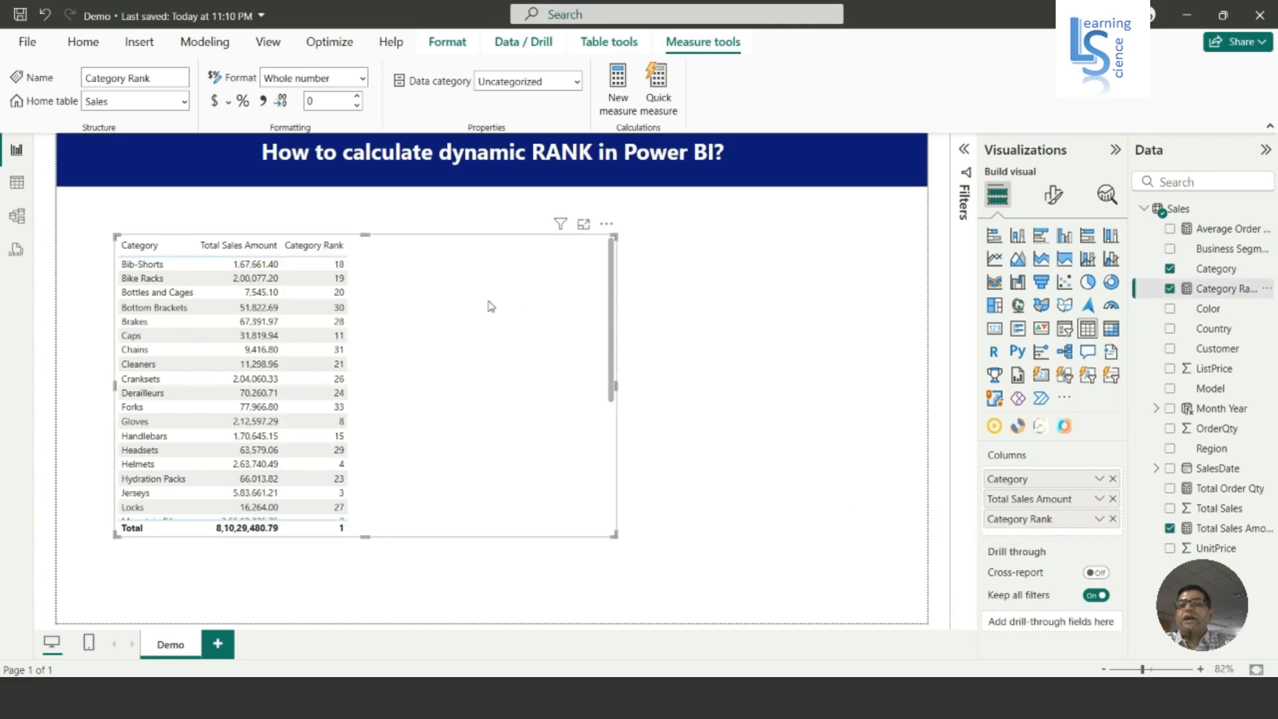
click(322, 250)
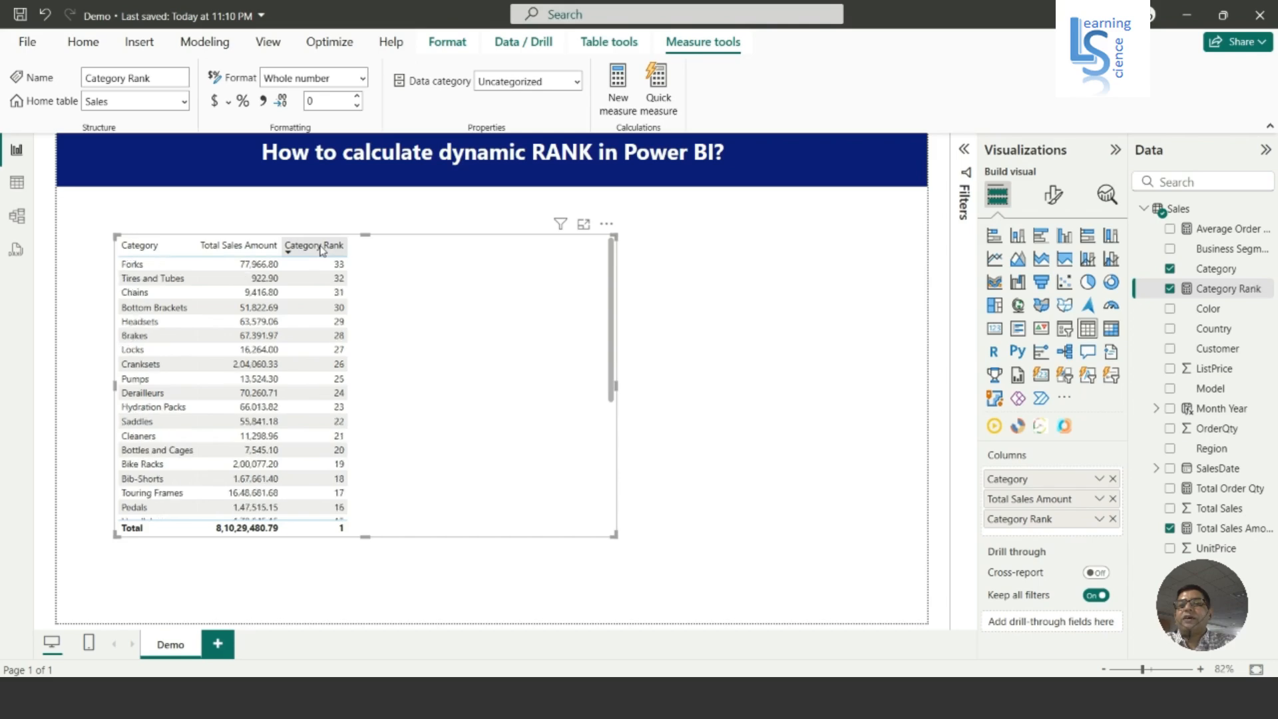
click(322, 250)
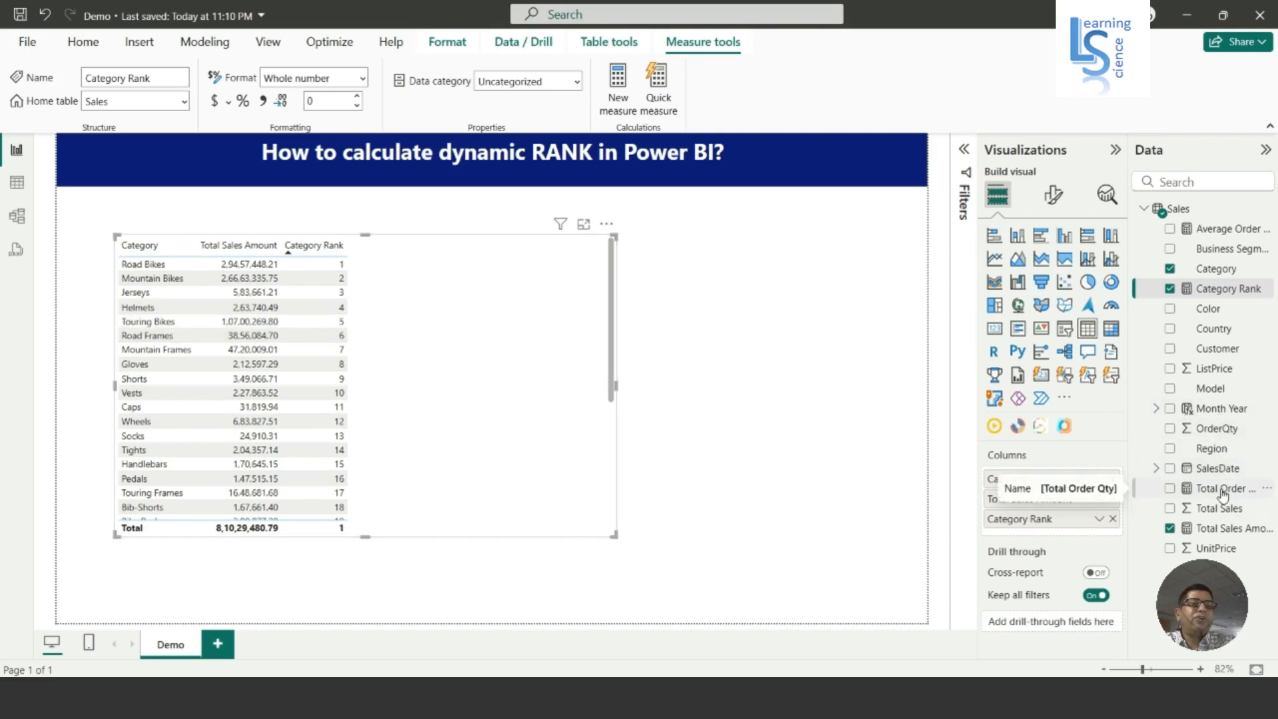
drag(1223, 492, 1051, 533)
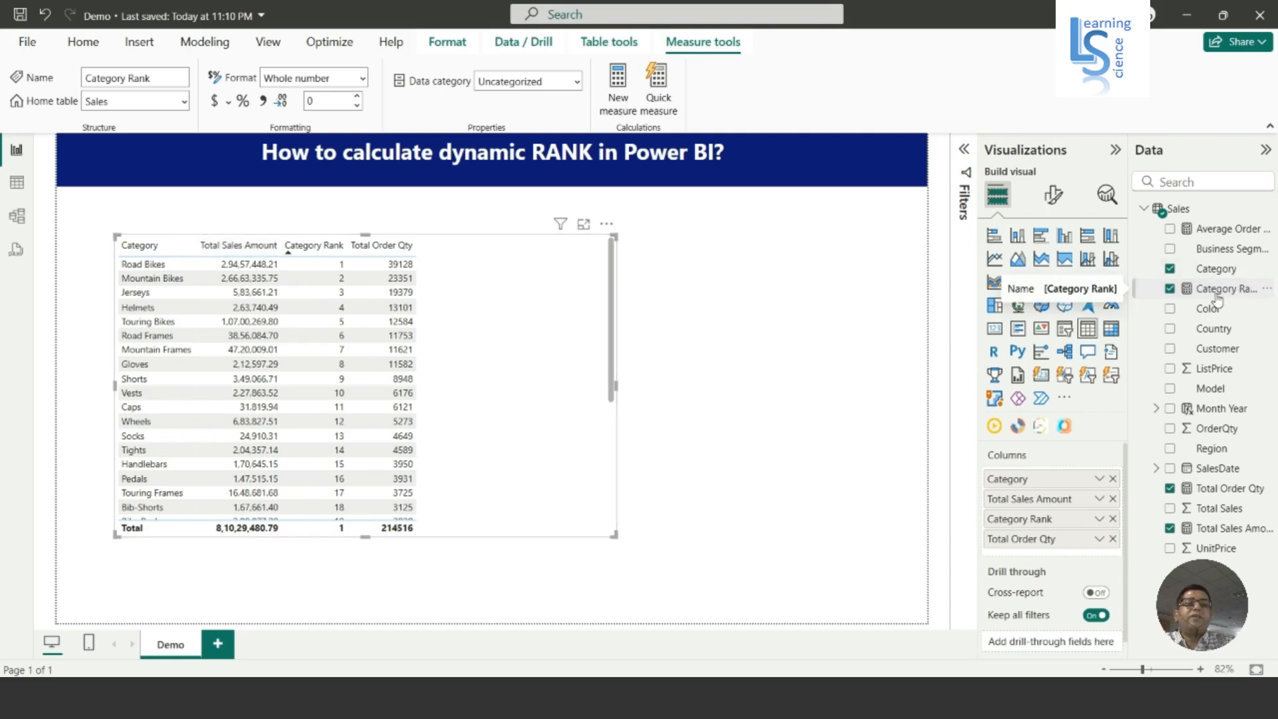
- Review the formulas of the Total Order Qty and Category Rank measures, including the expression argument used for ranking
click(1221, 490)
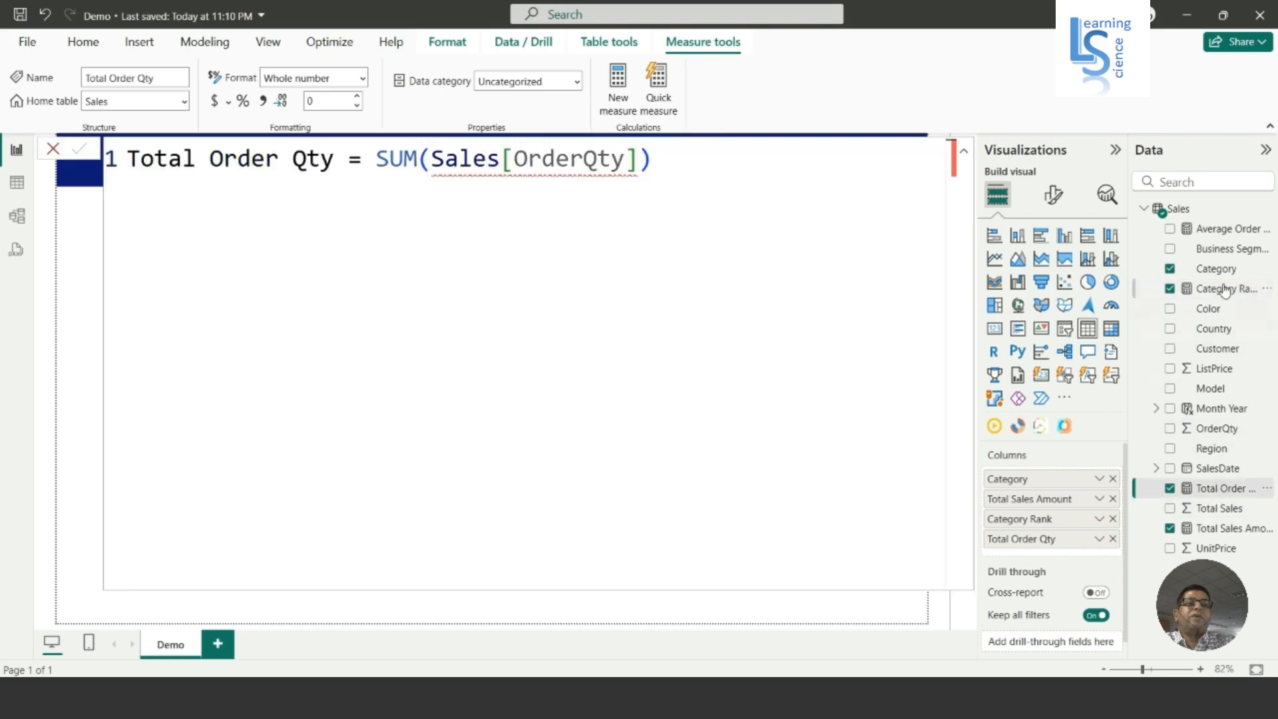
click(1225, 288)
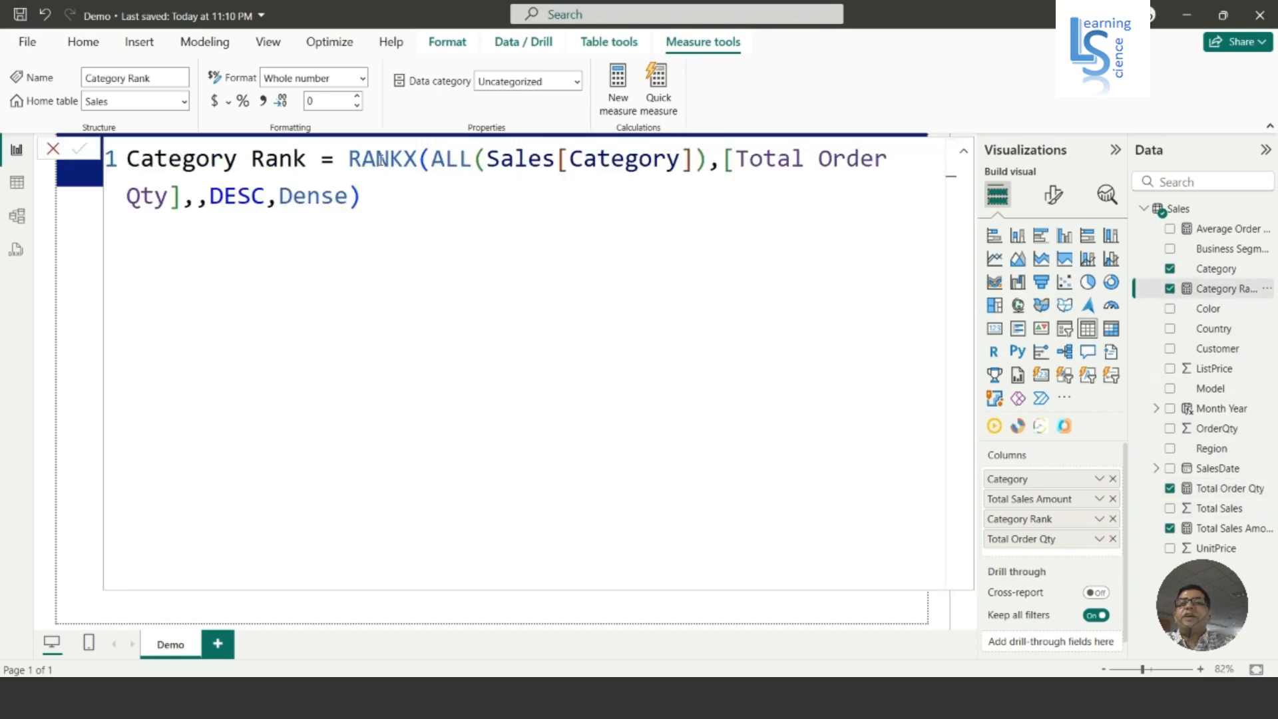
drag(451, 159, 183, 197)
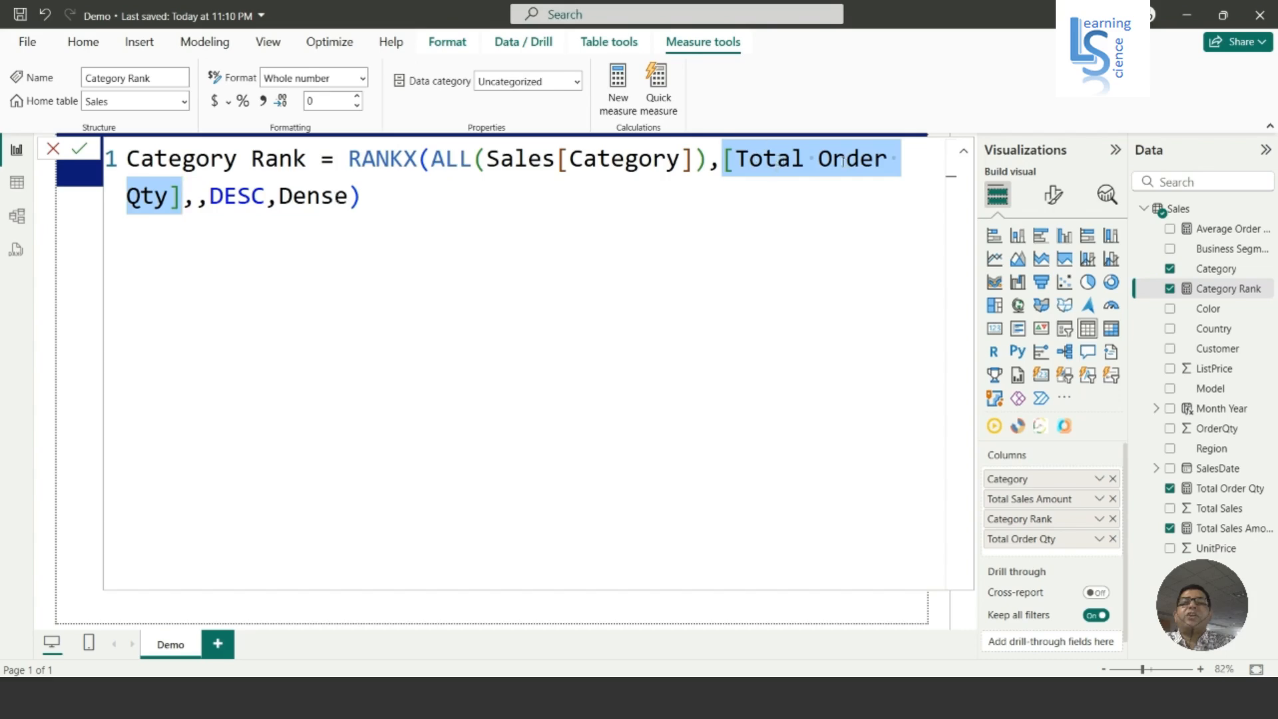
click(650, 208)
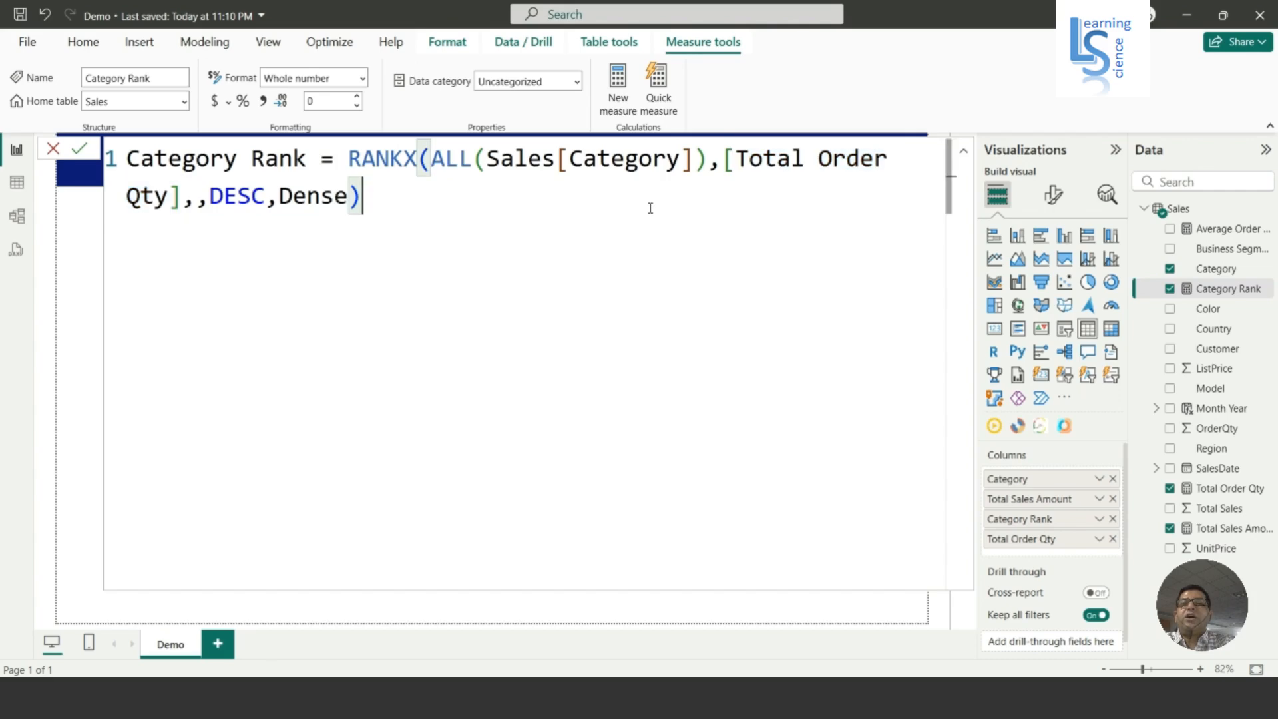
key(Escape)
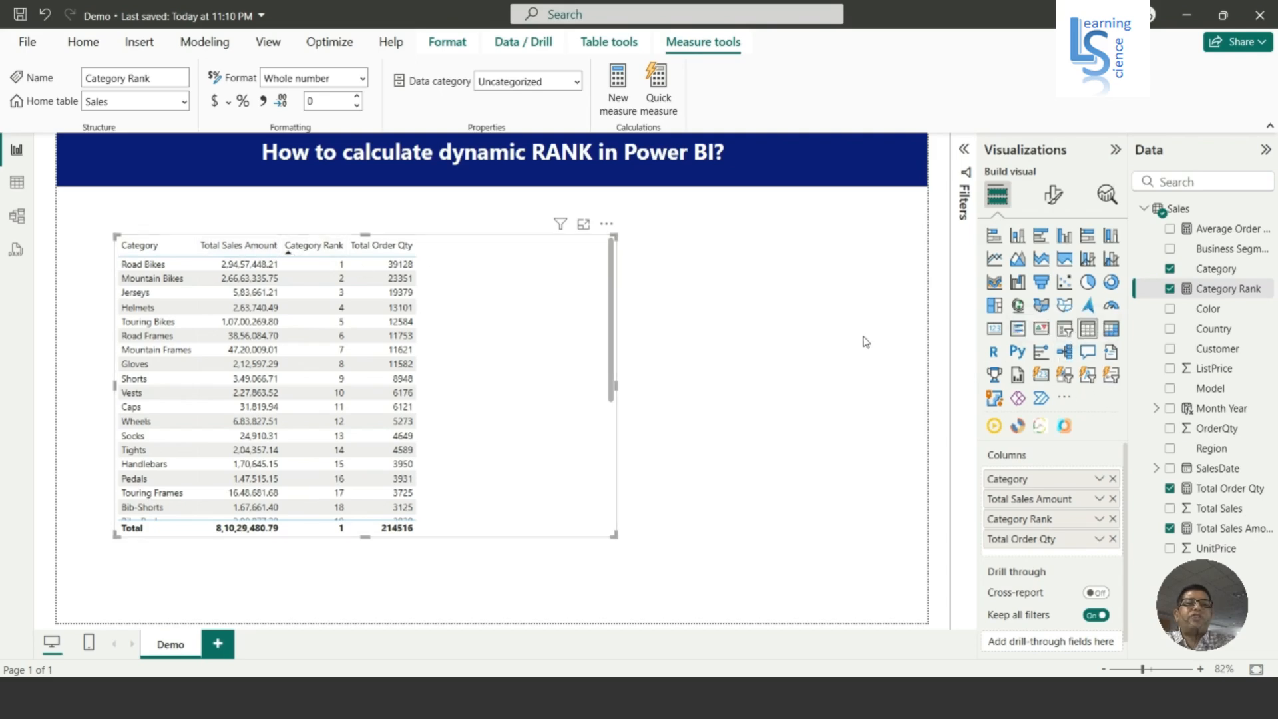
- Create a slicer on the Region field, make it narrower and place it beside the category table
click(865, 341)
click(1064, 328)
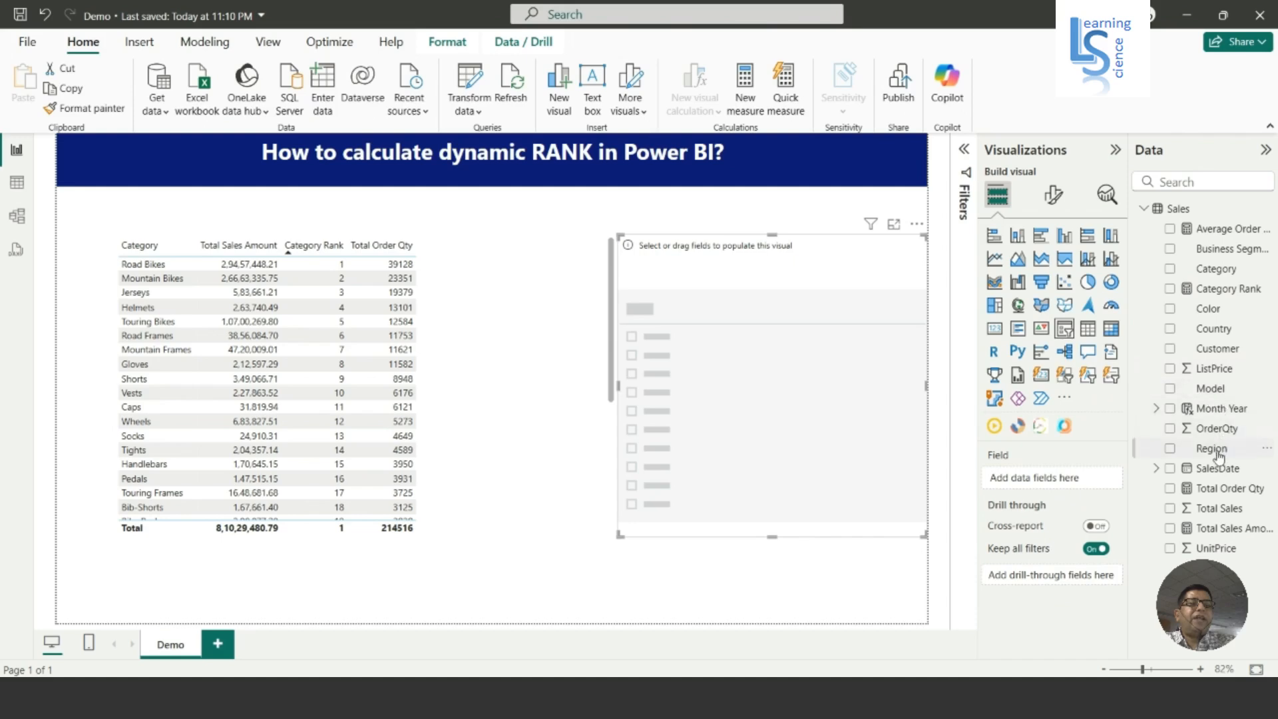
drag(1217, 454, 1058, 482)
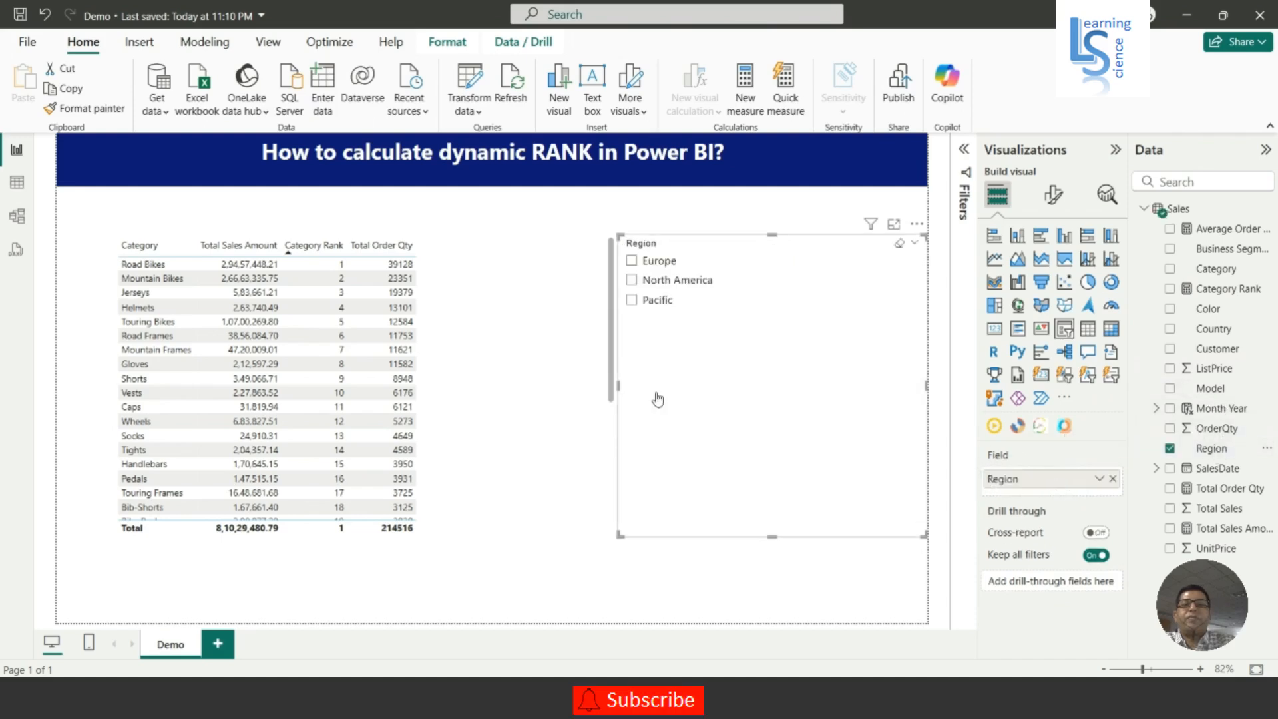
drag(618, 384, 698, 373)
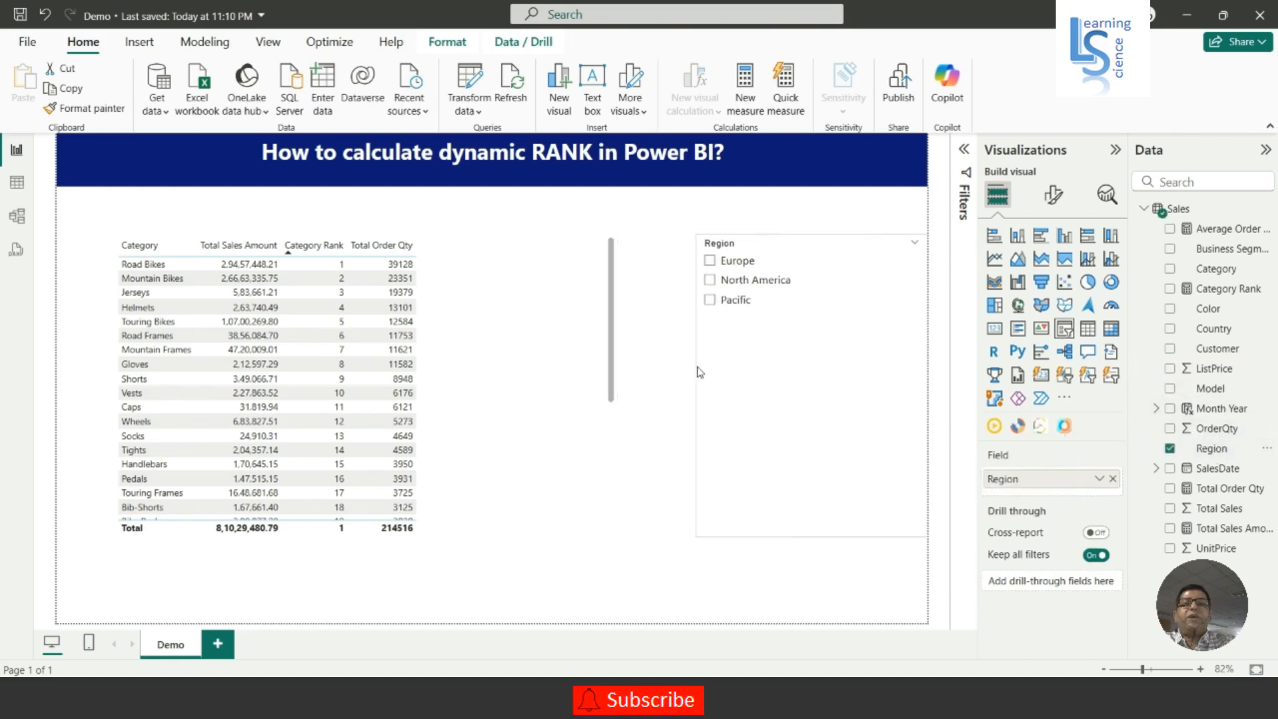
drag(819, 397, 787, 380)
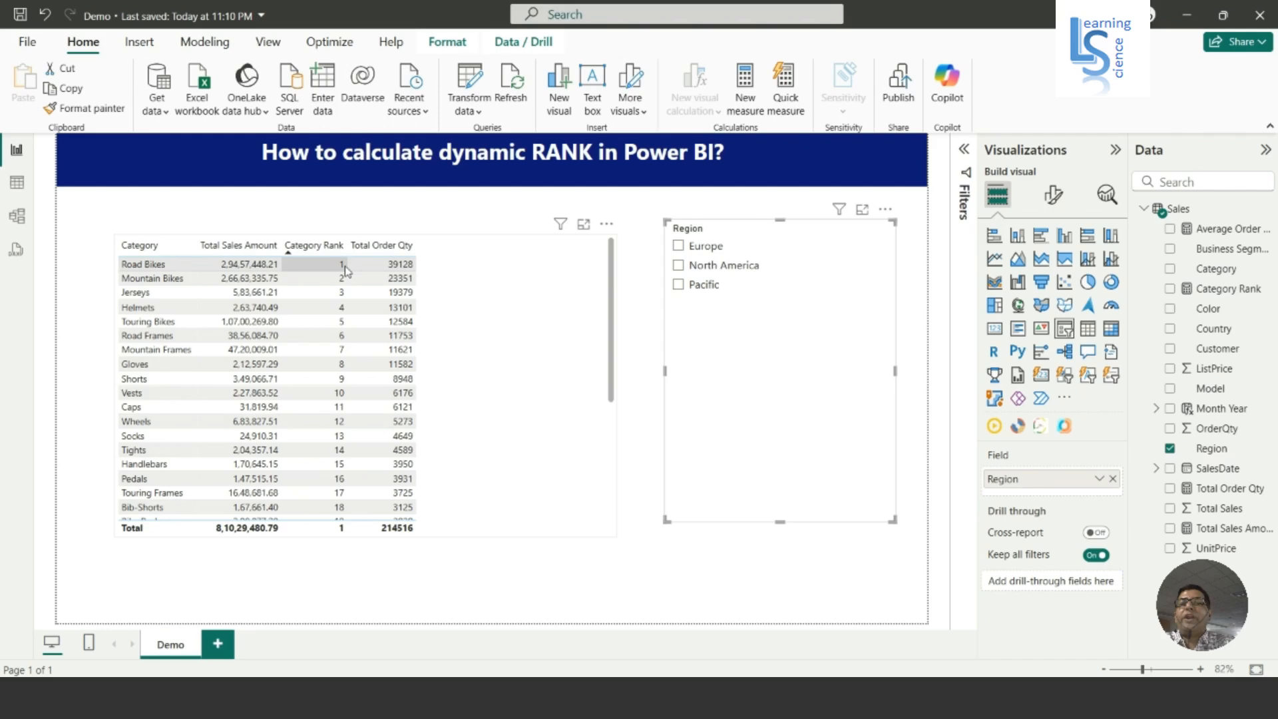
- Filter the report by Europe, North America and Pacific in turn to check how the category ranks respond
click(678, 248)
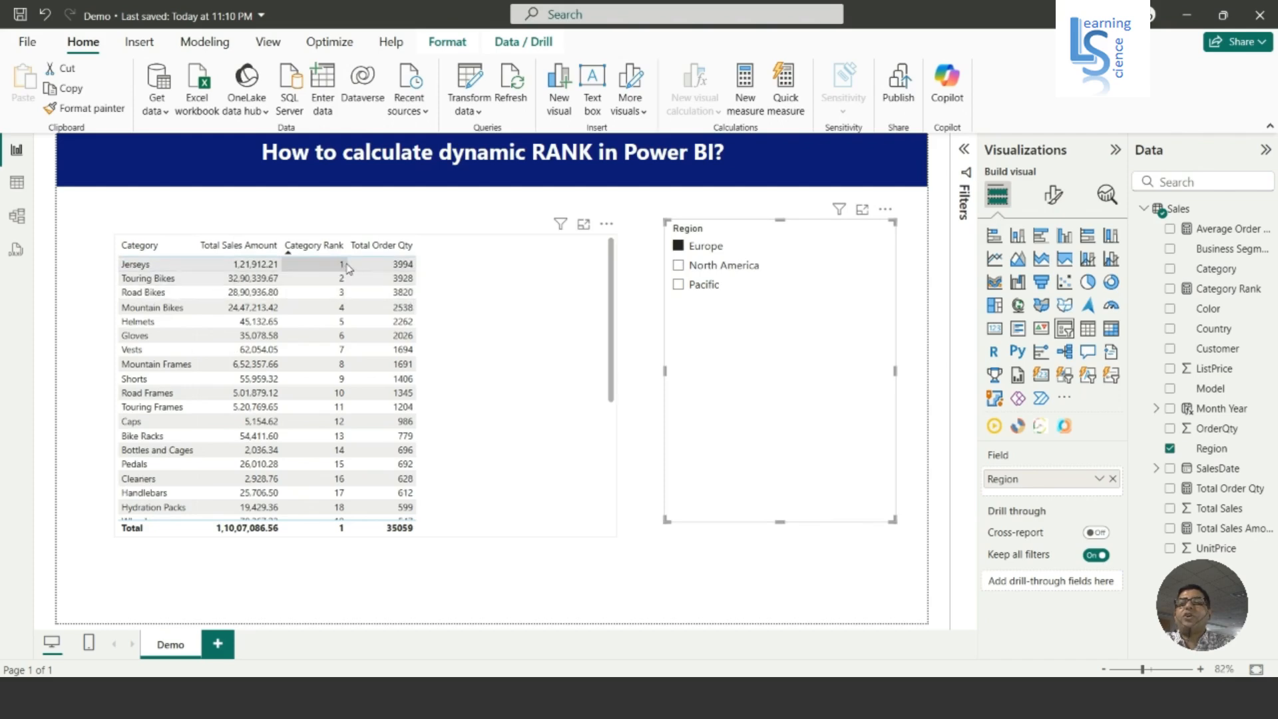
click(679, 269)
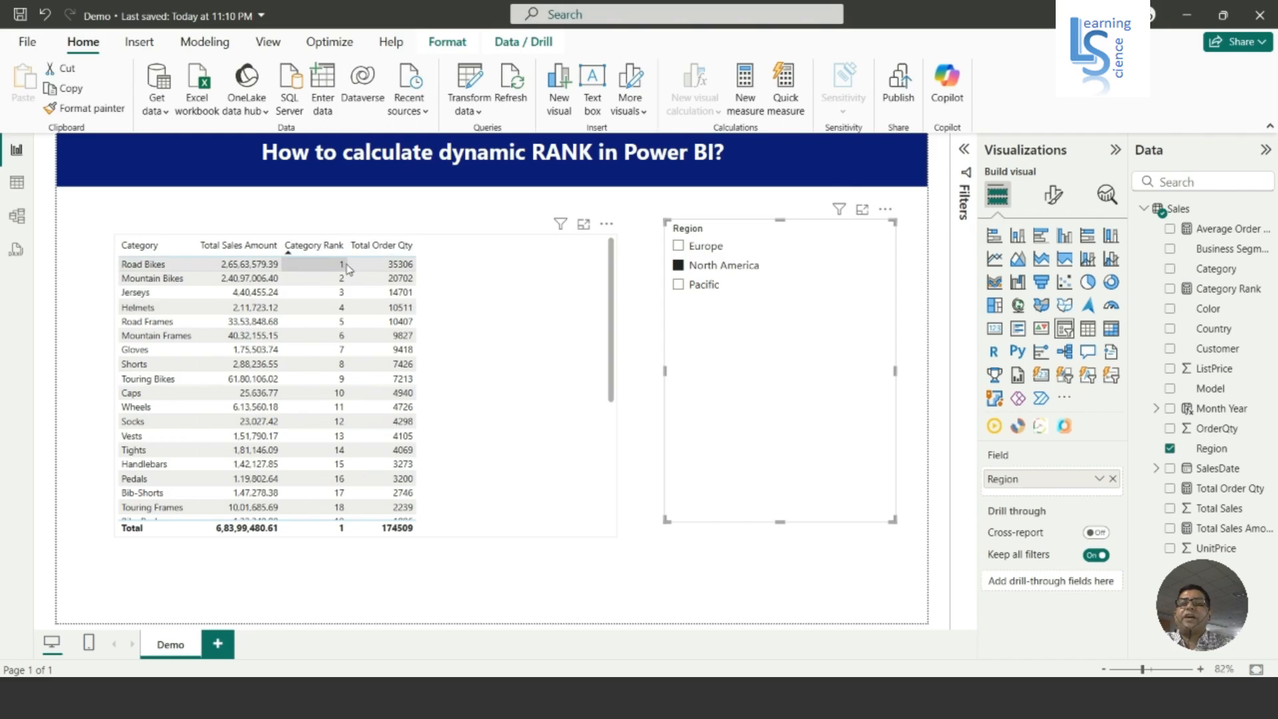
click(679, 286)
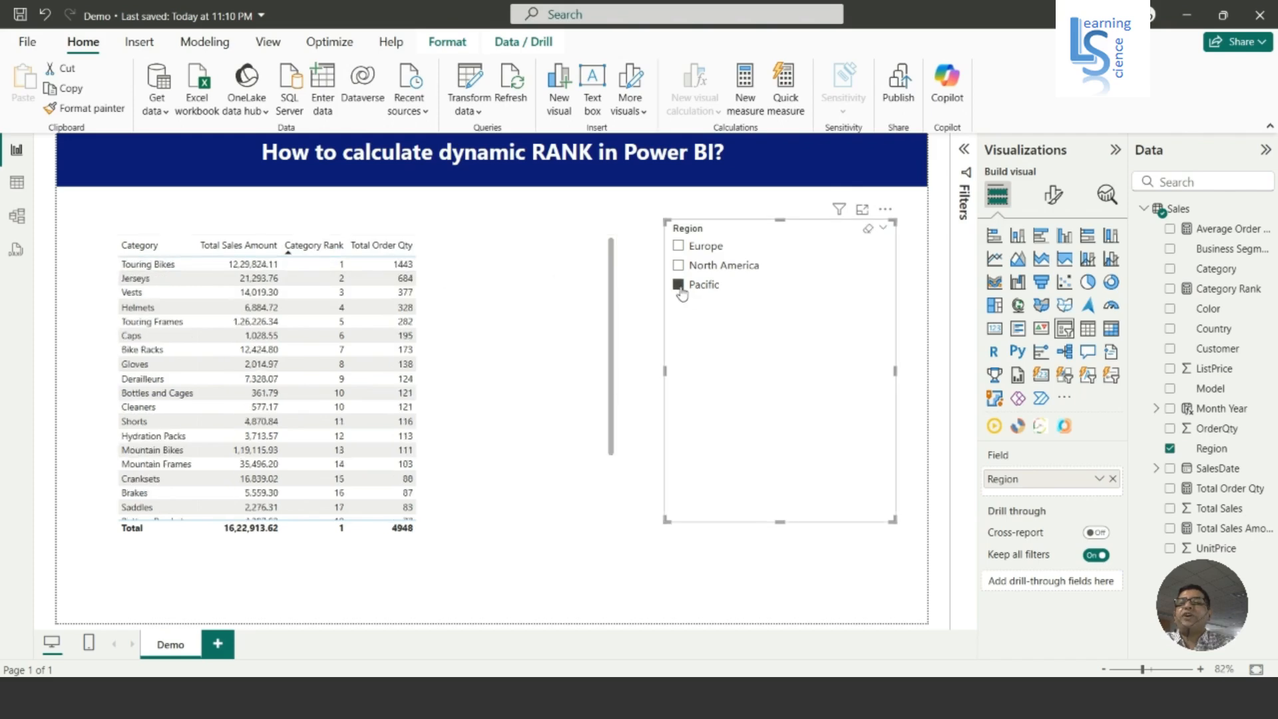